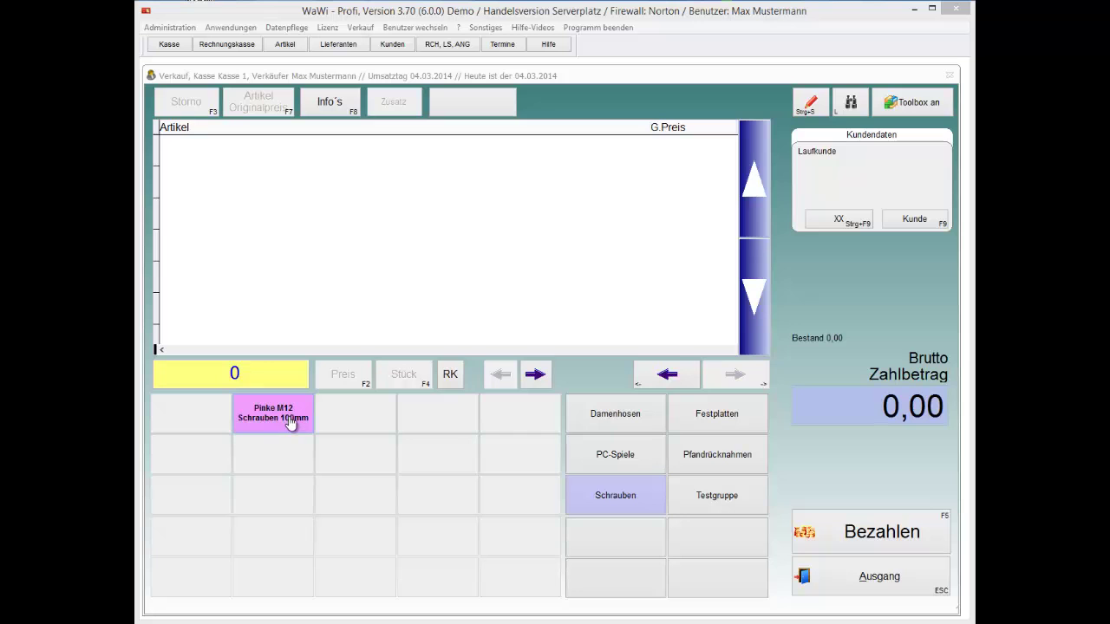
Step: Review the standard data and the tier prices (Staffelpreise) of the article Pinke M12 Schrauben 100mm in the article master
click(286, 45)
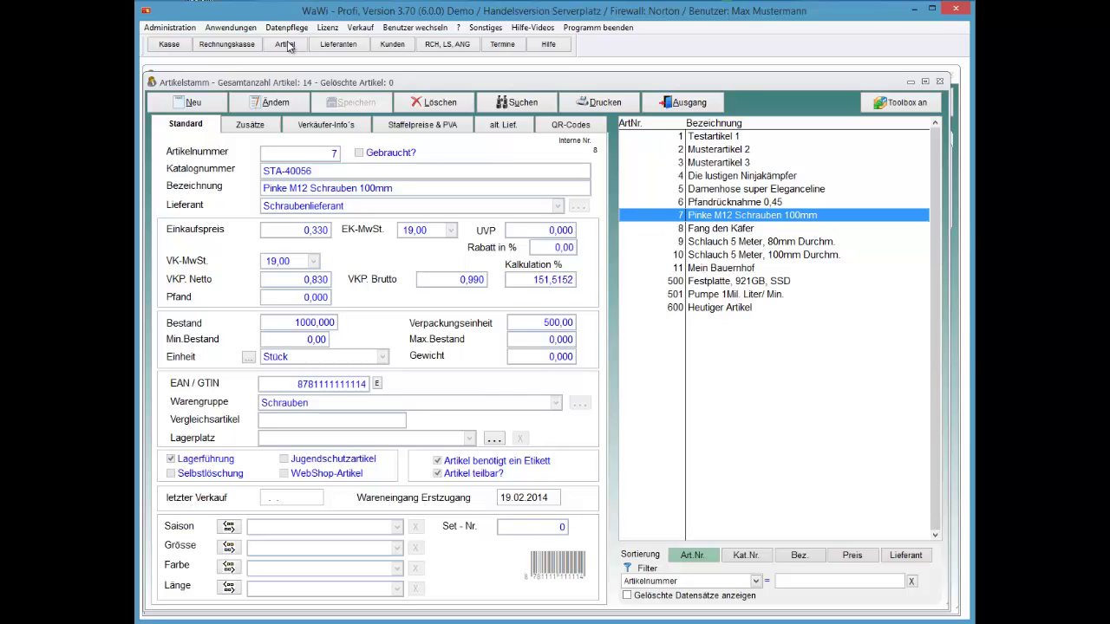
key(ctrl+Tab)
key(ctrl+Tab)
key(ctrl+Tab)
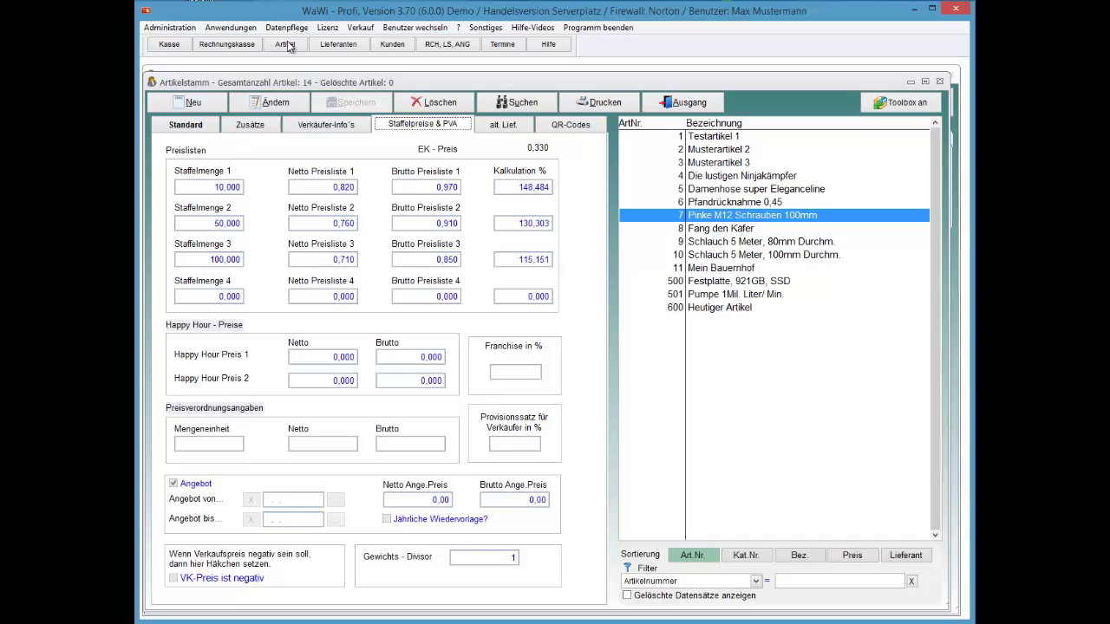
click(289, 46)
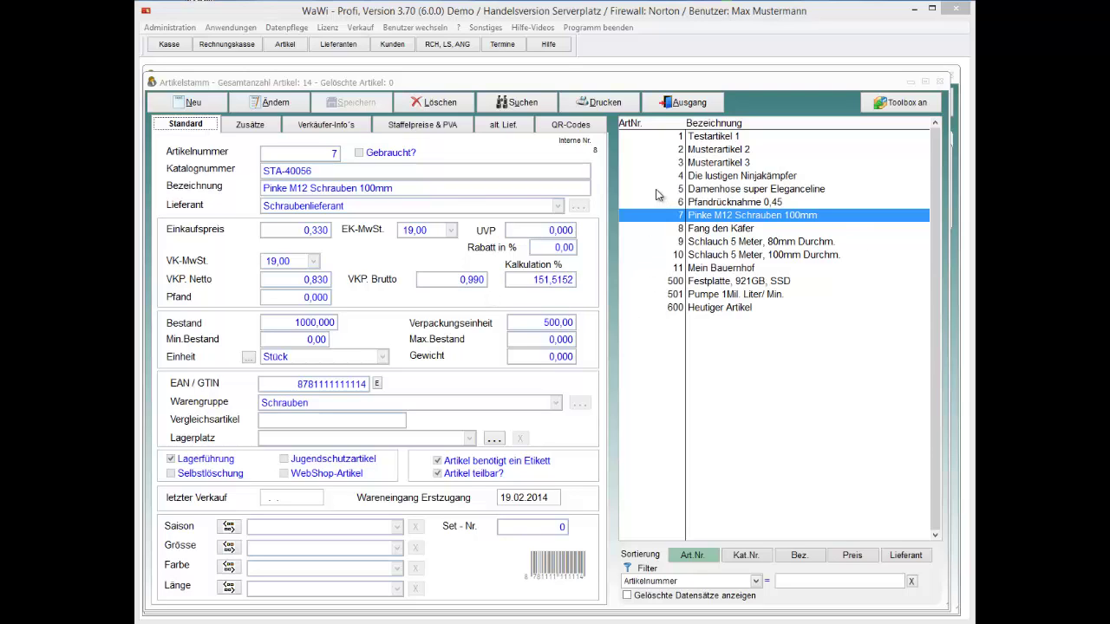
Step: Return to the cash register sale and add 50 pieces of Pinke M12 Schrauben 100mm
click(170, 45)
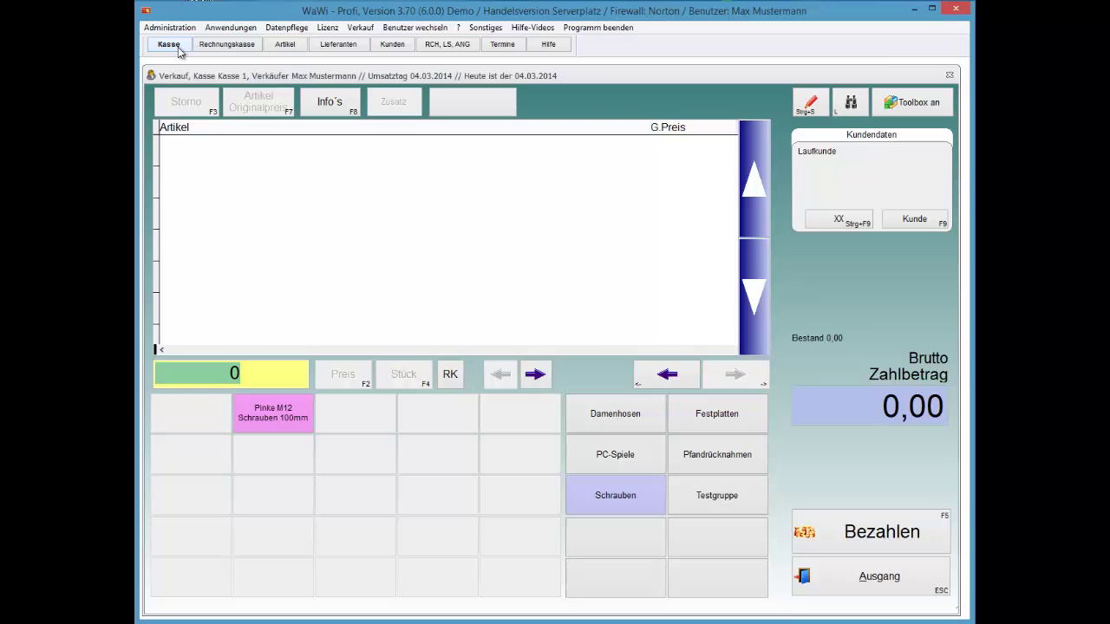
key(Return)
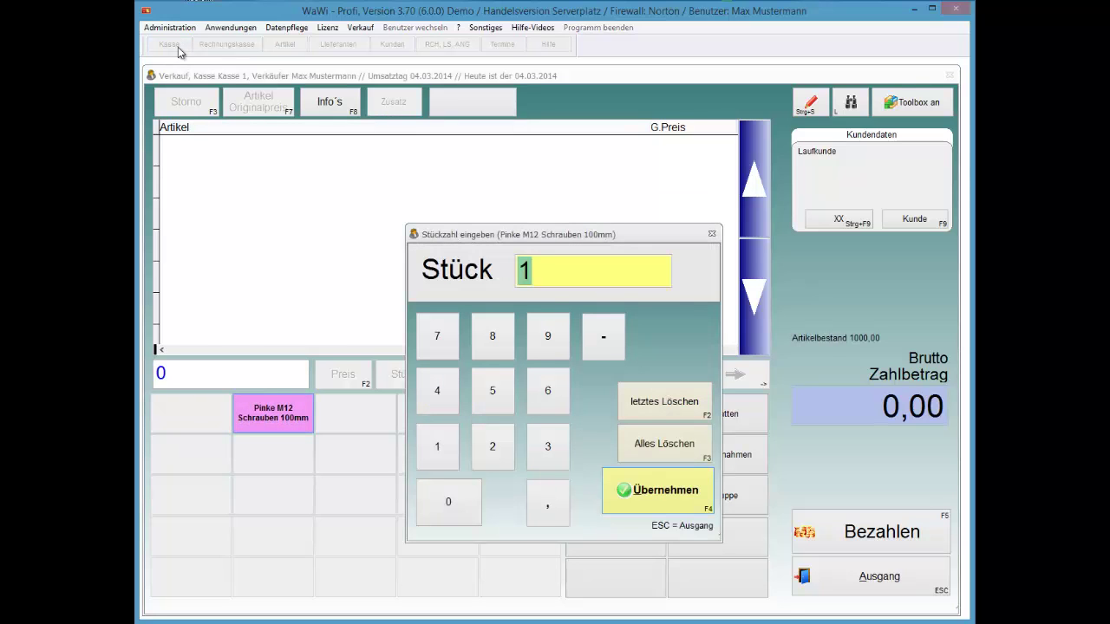
text(50)
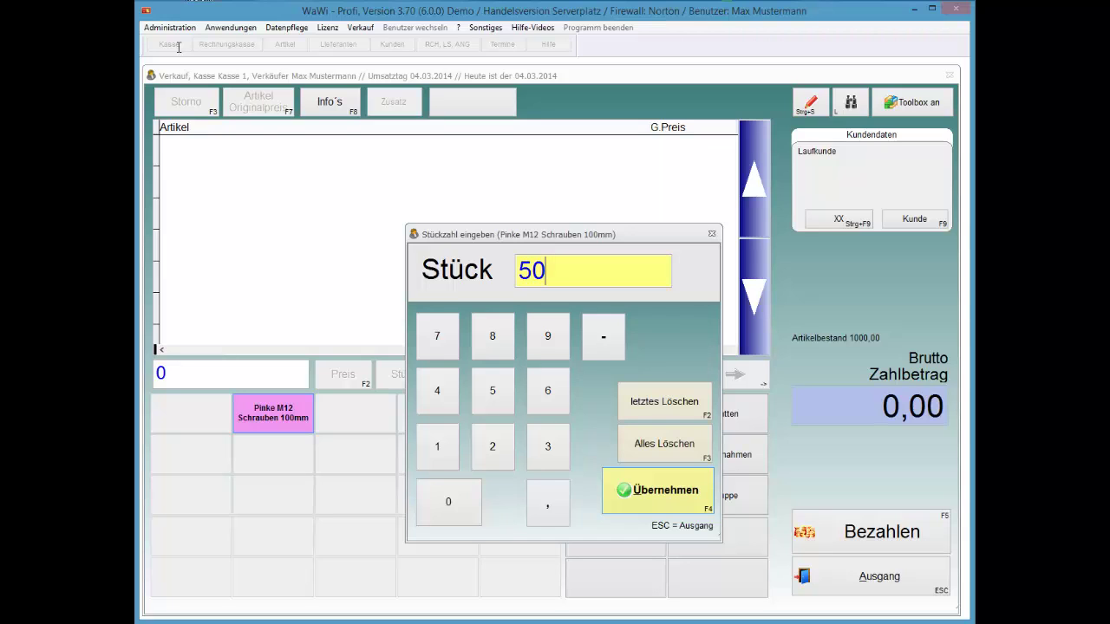
key(Return)
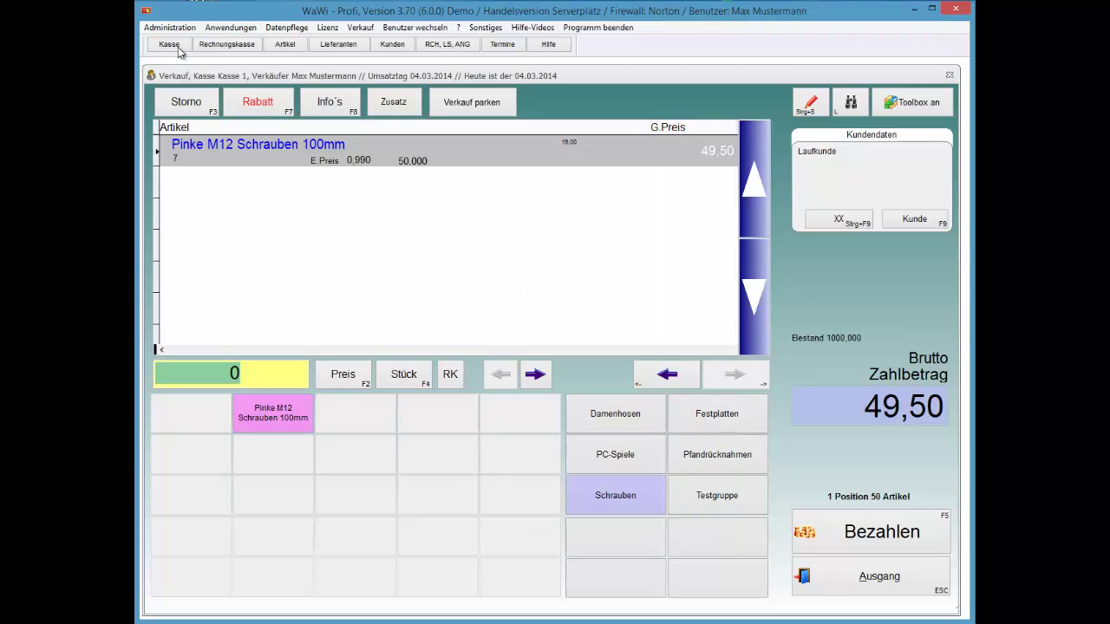
Step: Show the tier prices of Pinke M12 Schrauben 100mm in the article master for comparison with the sale line
key(Right)
key(Right)
key(Return)
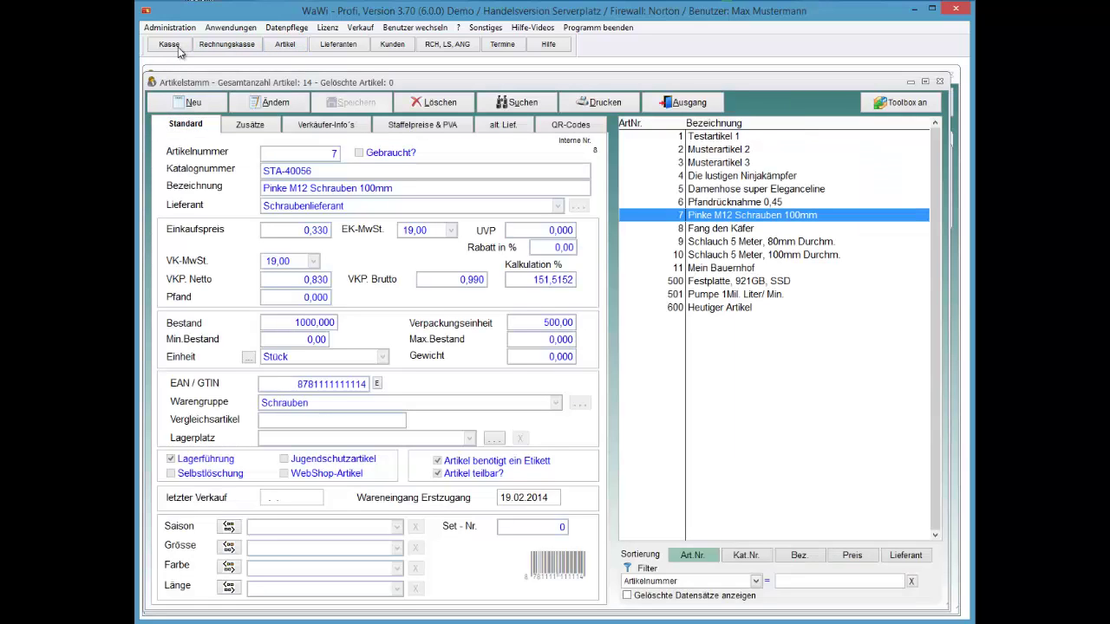
key(ctrl+Tab)
key(ctrl+Tab)
key(ctrl+Tab)
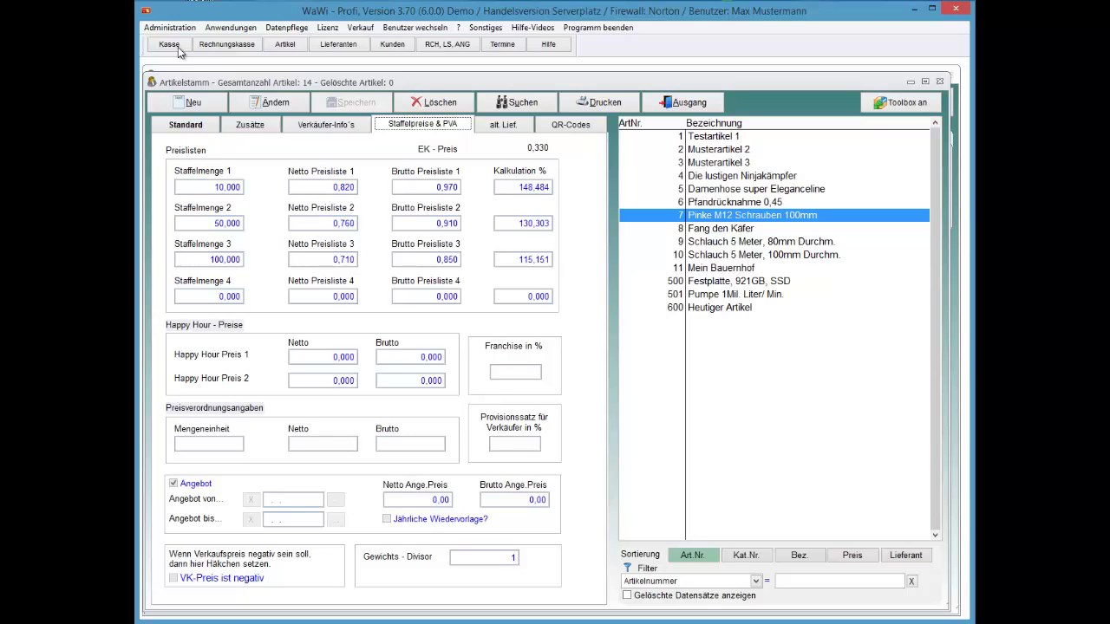
Step: Enable "Staffelpreise im Verkauf berücksichtigen" among the register's Leistungsmerkmale in the system settings and close the settings
key(alt)
key(Down)
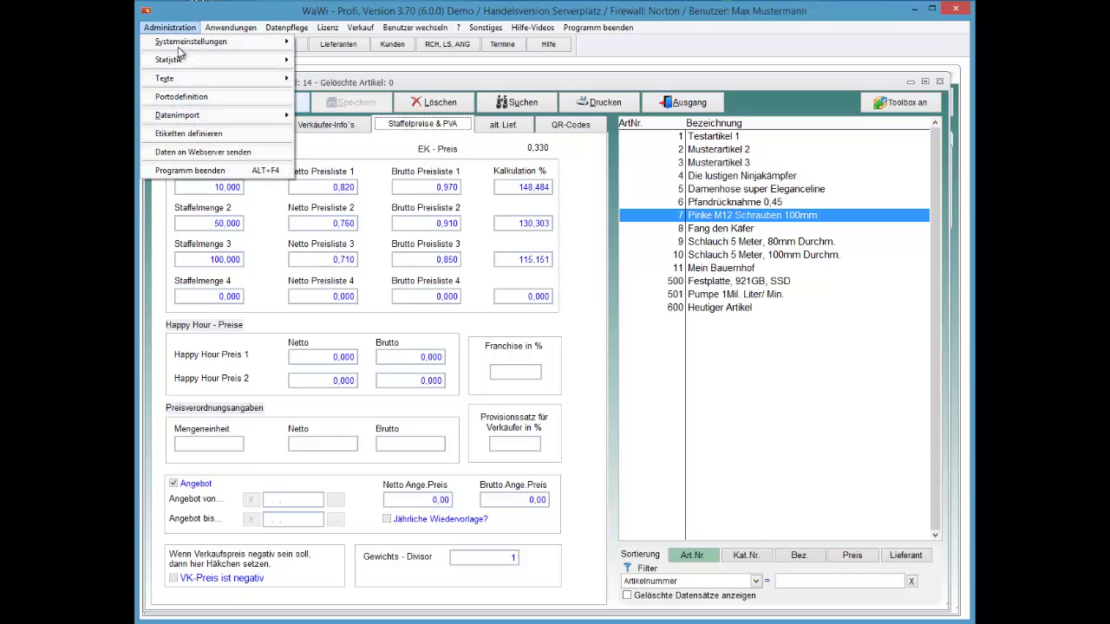
key(Right)
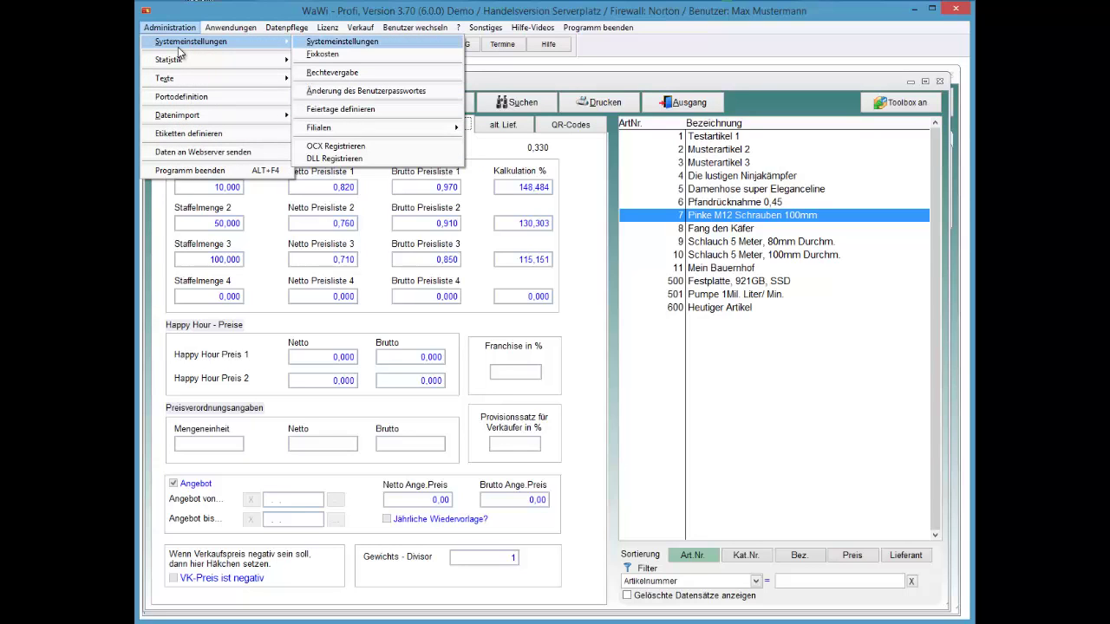
key(Return)
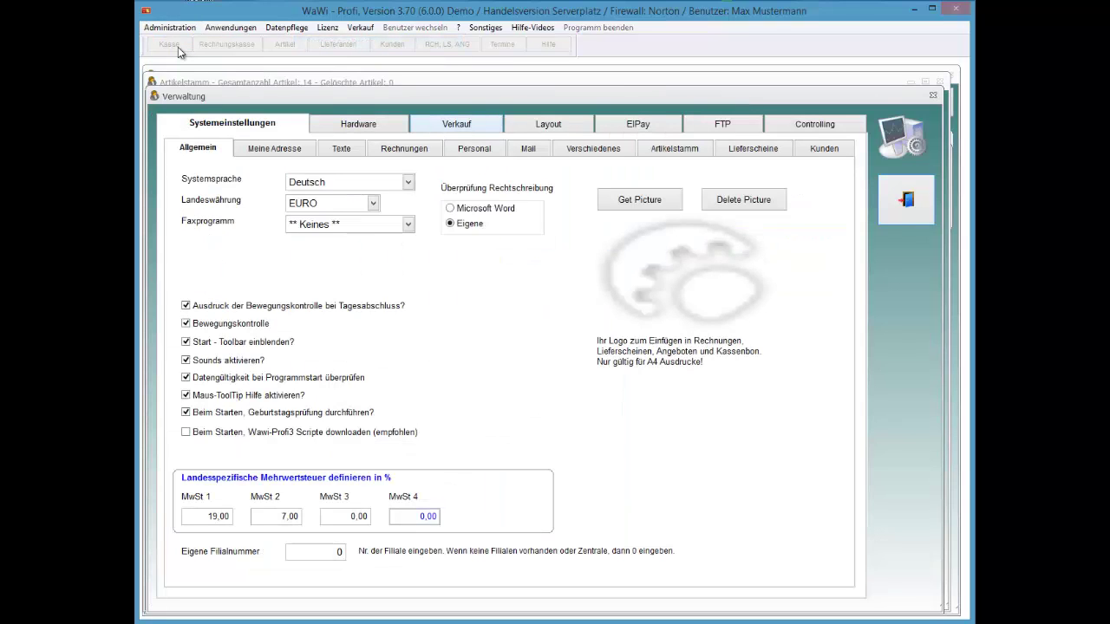
key(ctrl+Tab)
key(ctrl+Tab)
key(ctrl+Tab)
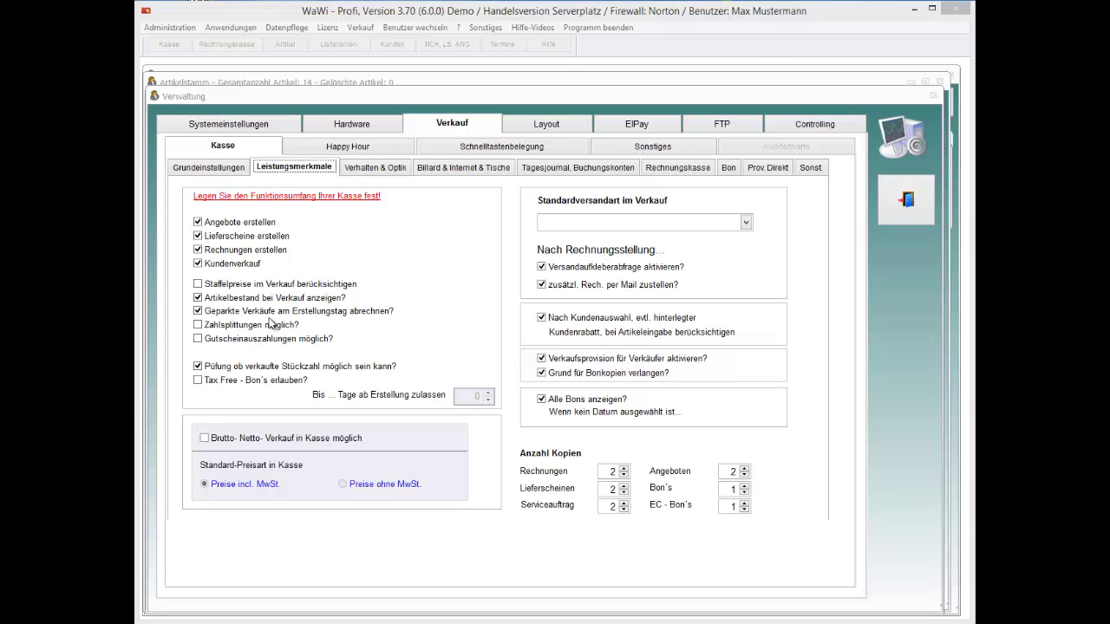
click(266, 290)
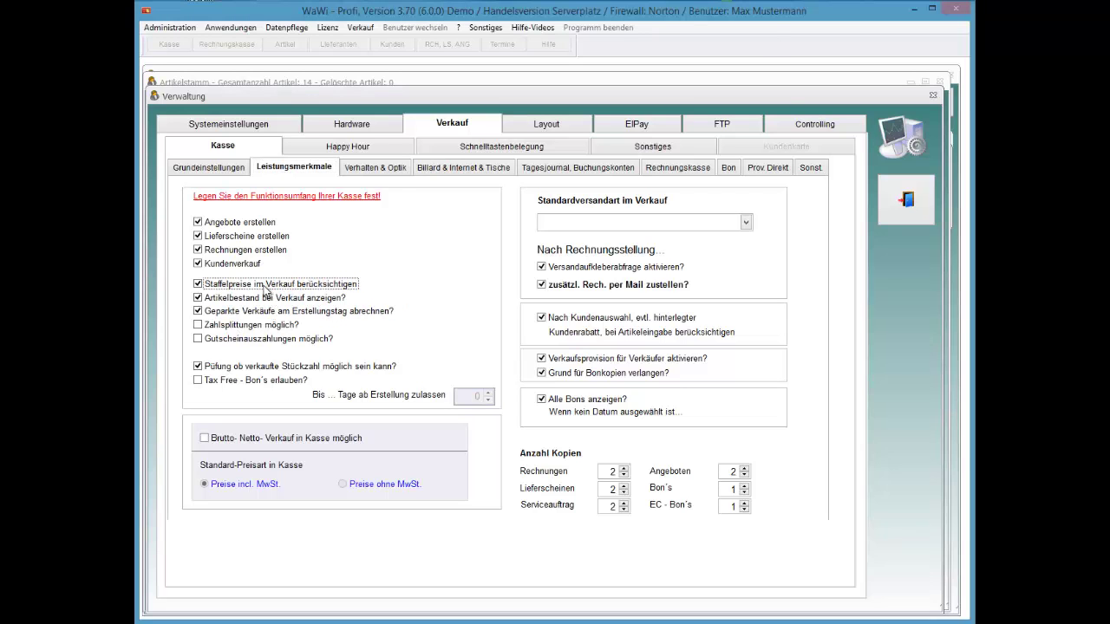
key(Escape)
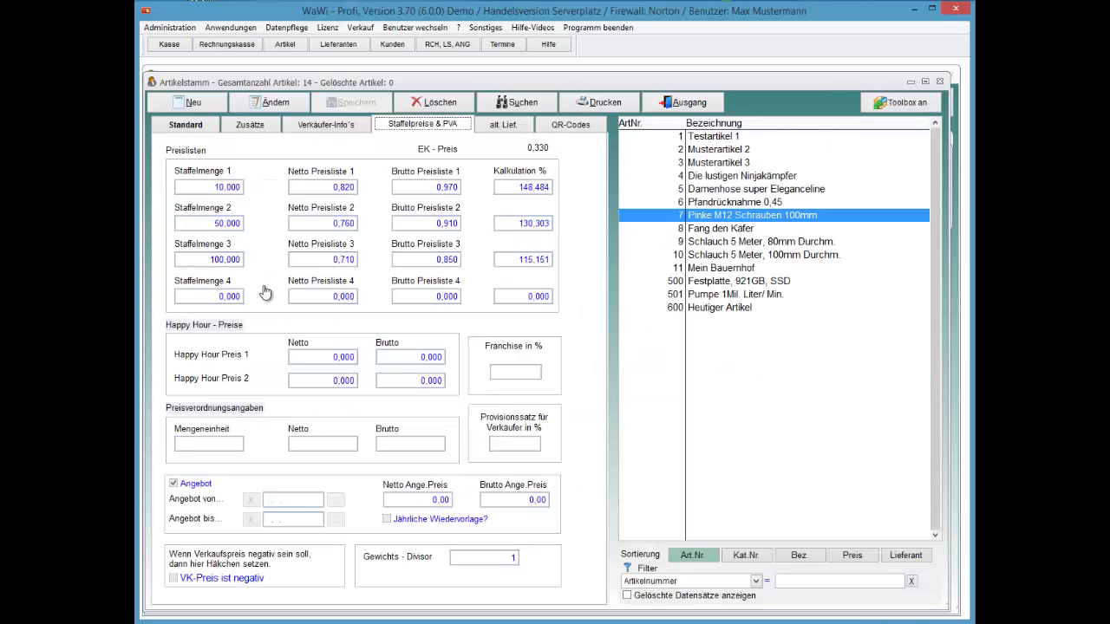
Step: Void the existing sale line and re-enter Pinke M12 Schrauben 100mm with a quantity of 50
key(F2)
key(F3)
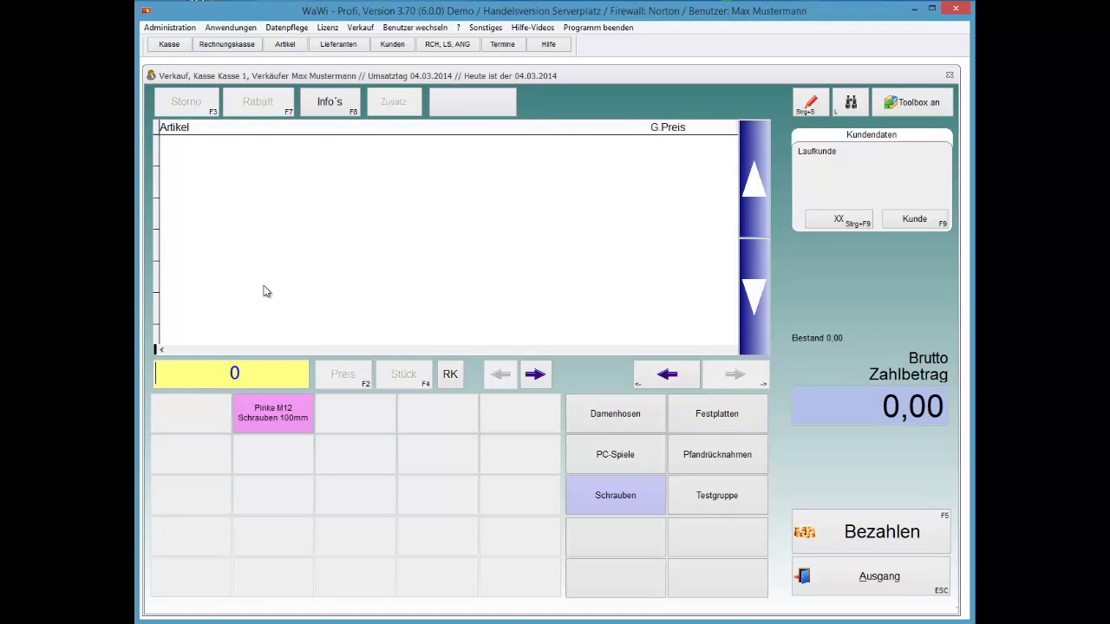
key(F4)
text(50)
key(Return)
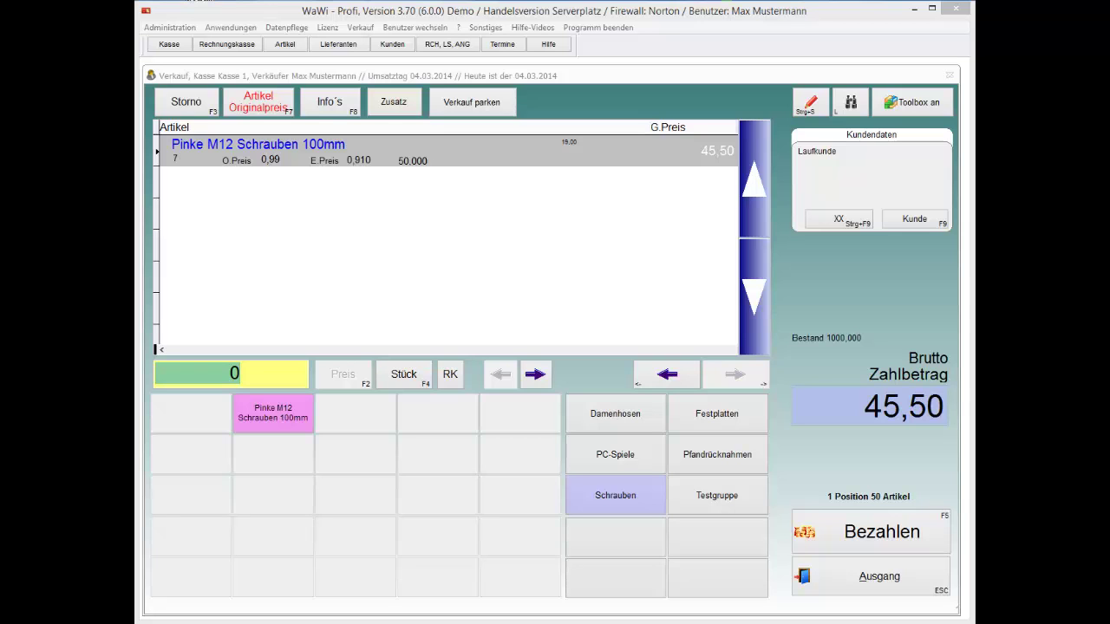
Step: Check the article's tier prices and change the quantity of the screws in the sale to 100
click(293, 45)
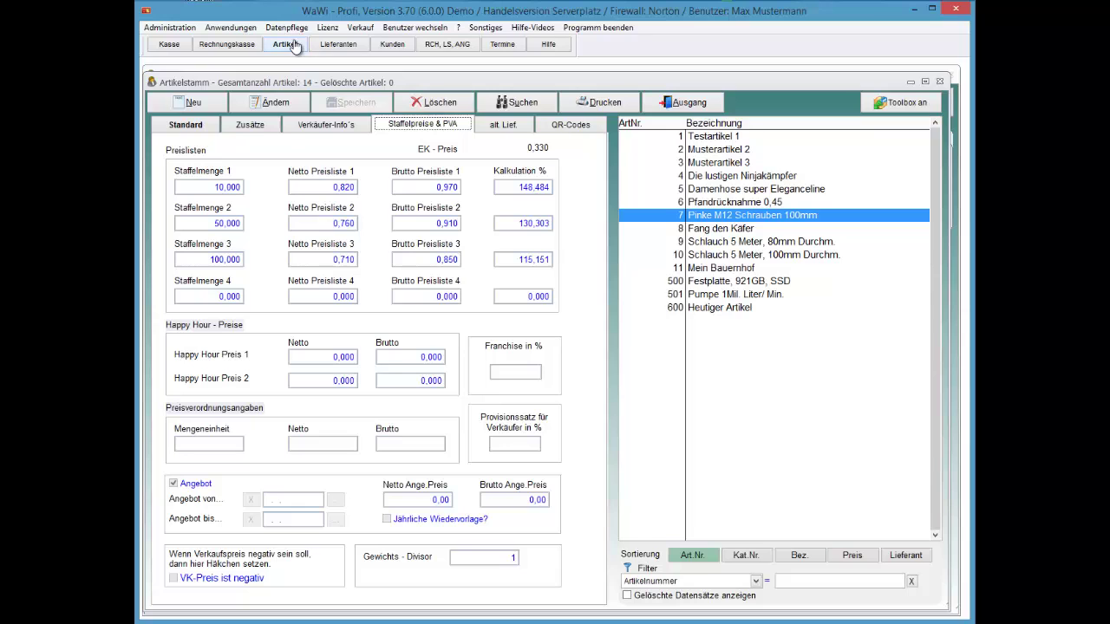
click(294, 44)
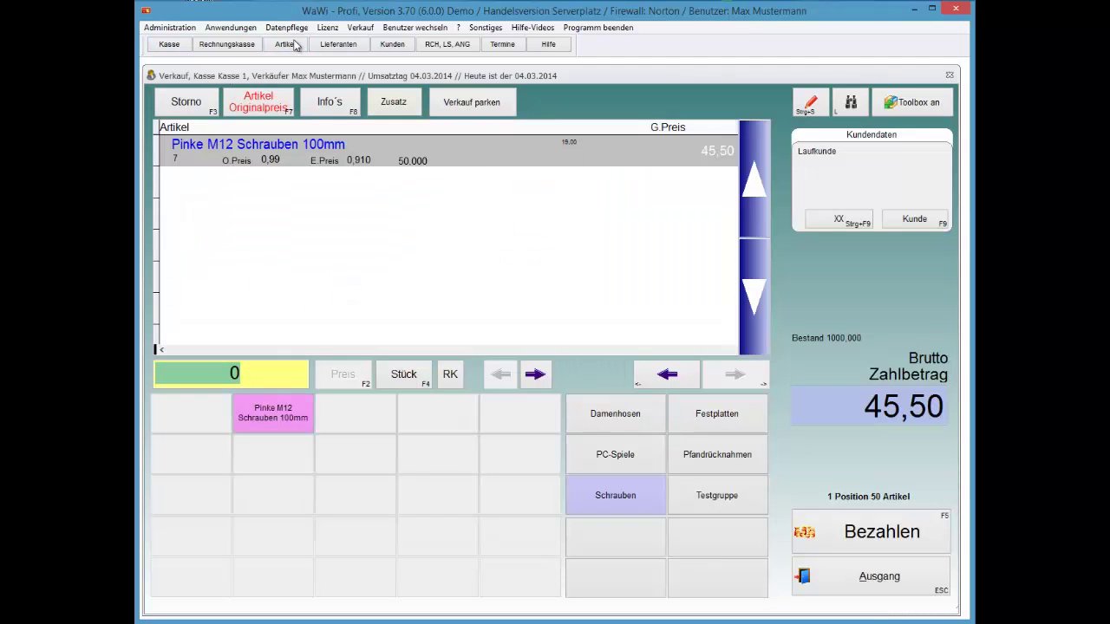
key(F4)
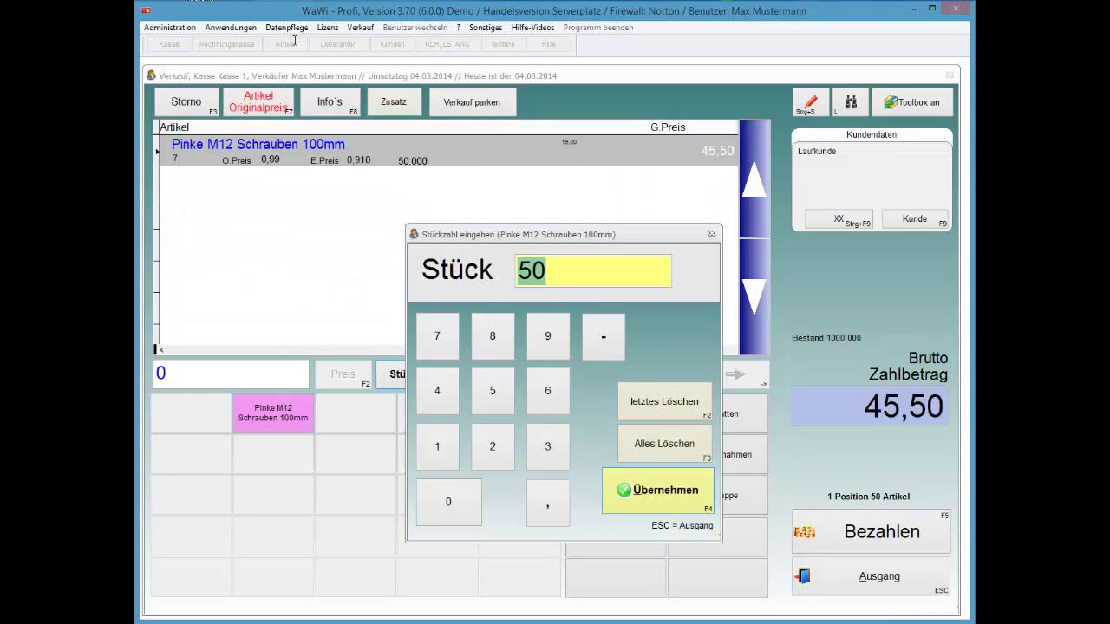
text(100)
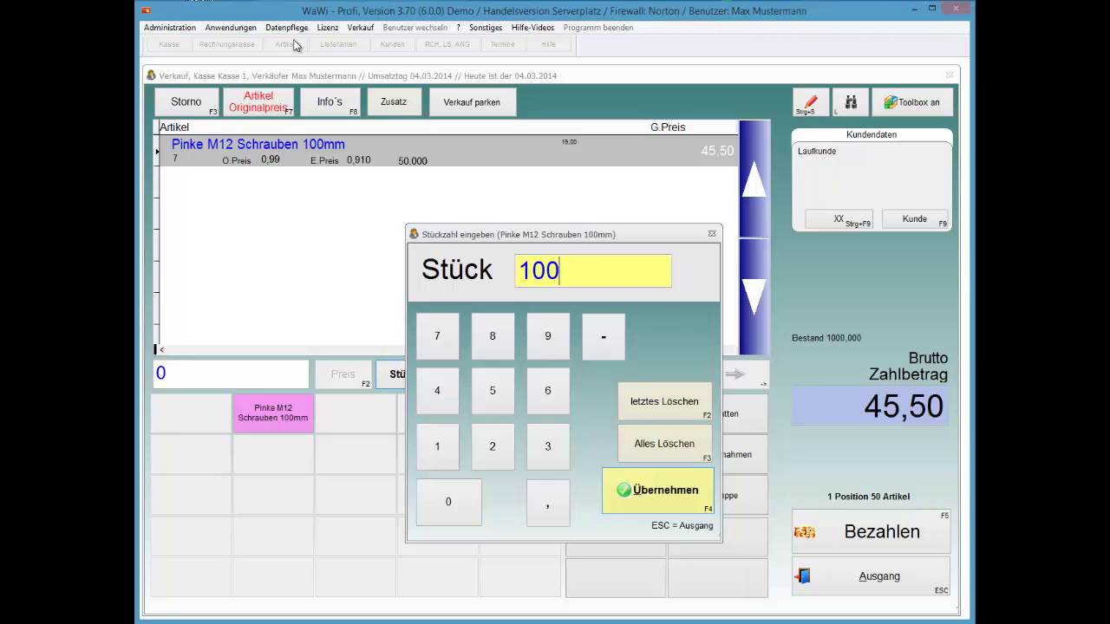
key(Return)
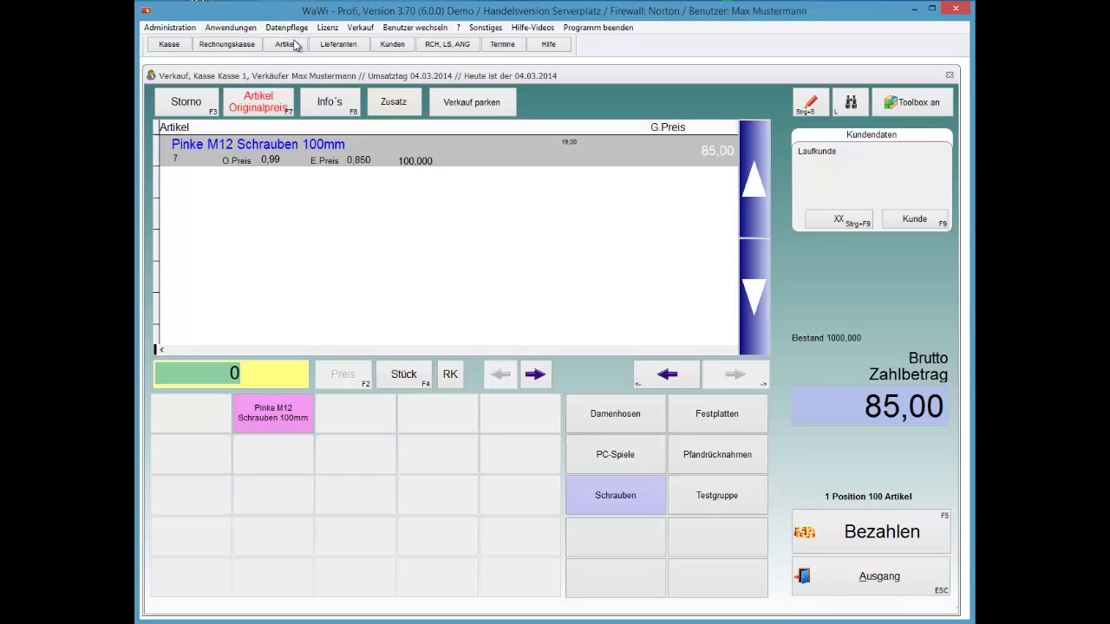
Step: Set the quantity of the screws' sale line to 50 and void the line
click(296, 45)
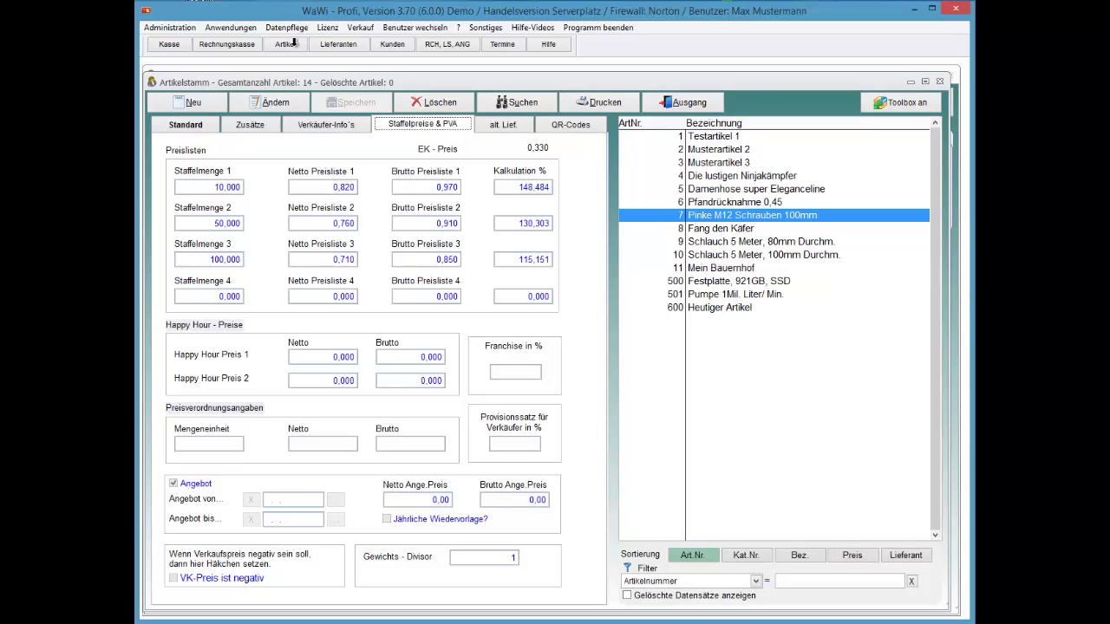
key(Escape)
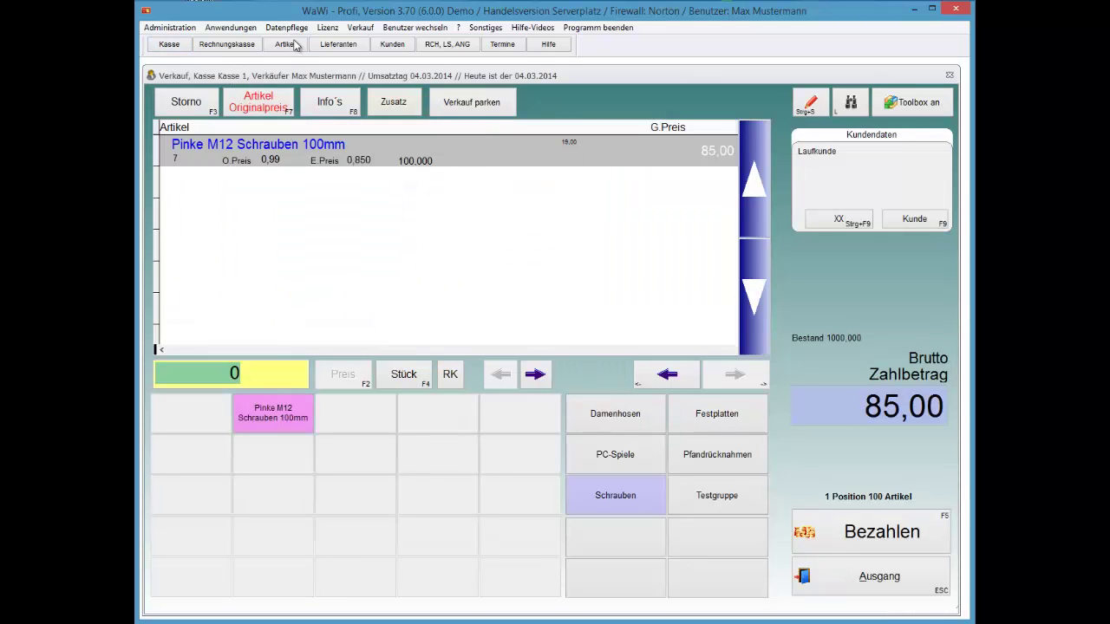
key(F4)
click(293, 42)
text(50)
key(Return)
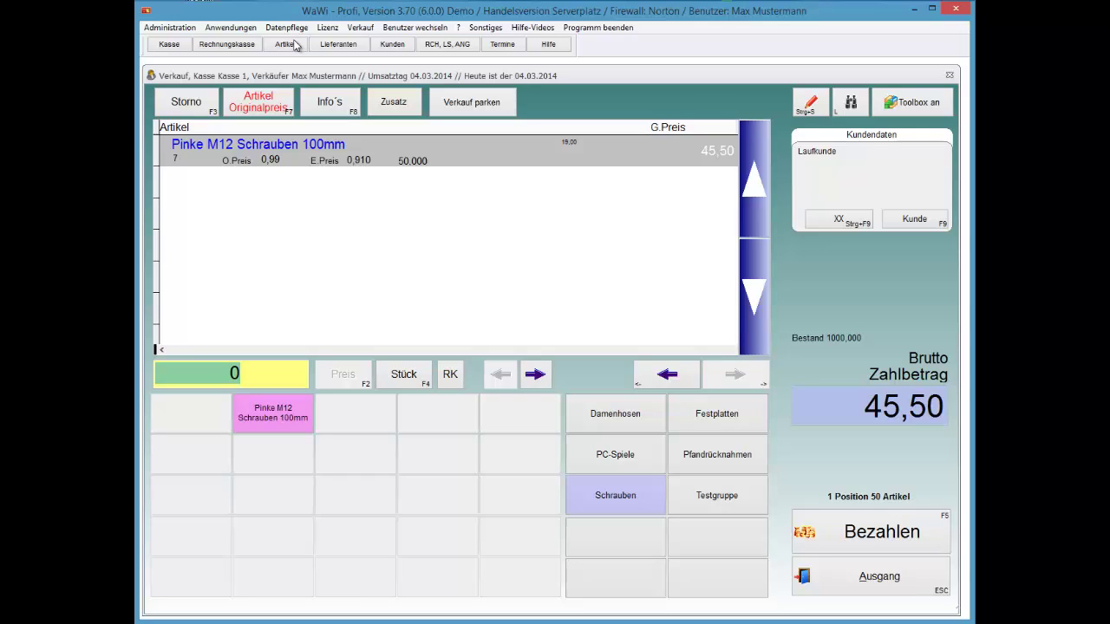
click(295, 45)
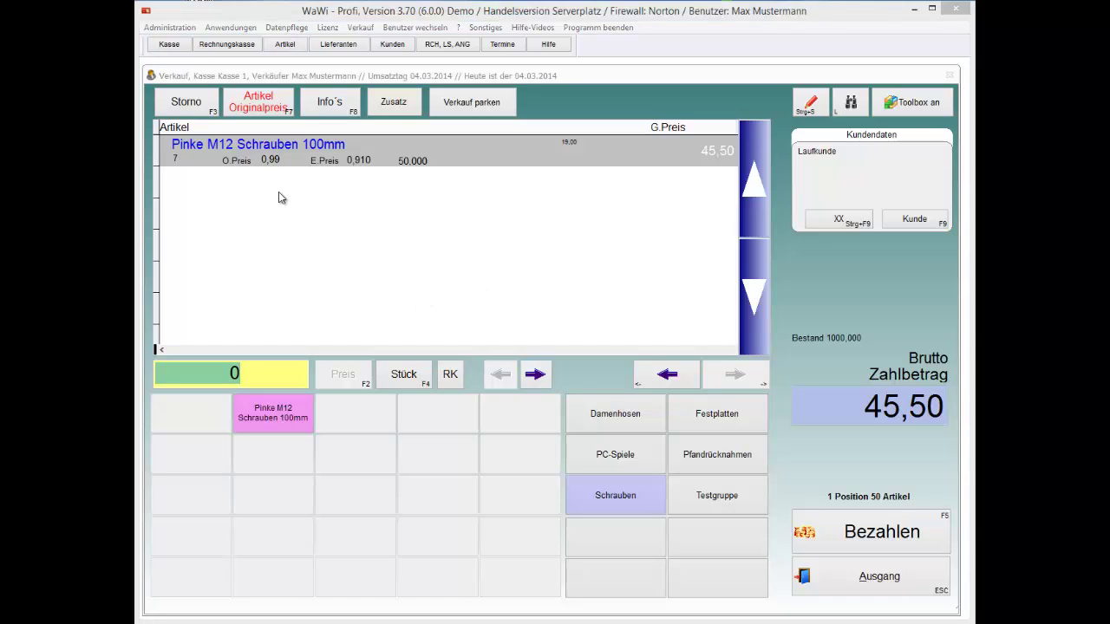
click(183, 104)
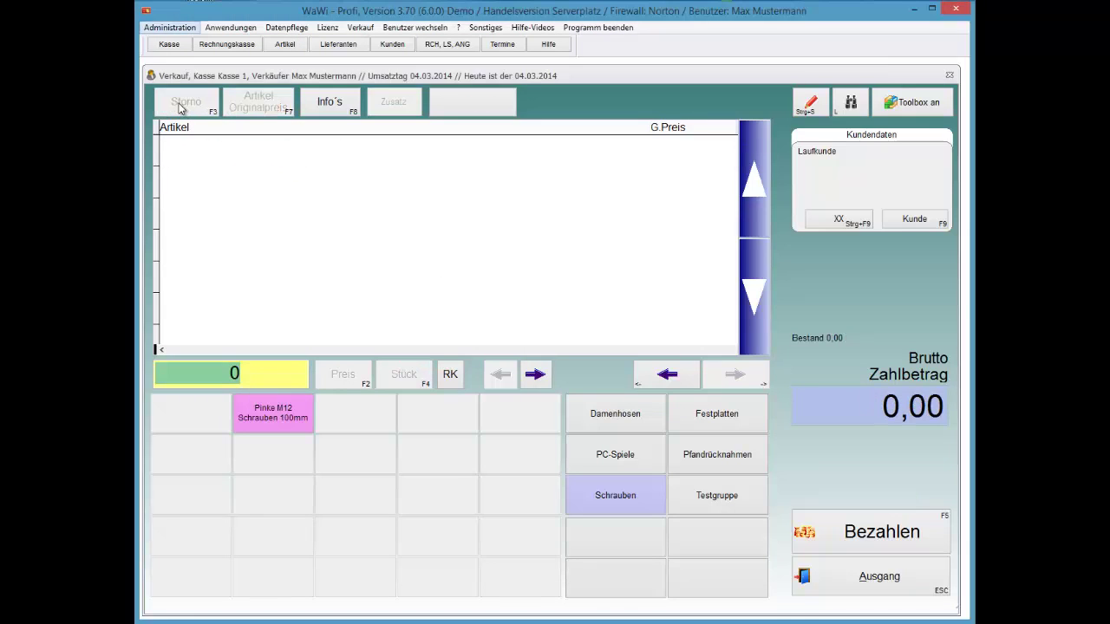
Step: Disable "Staffelpreise im Verkauf berücksichtigen" among the register's Leistungsmerkmale in the system settings and close the settings
key(alt+a)
key(Right)
key(Return)
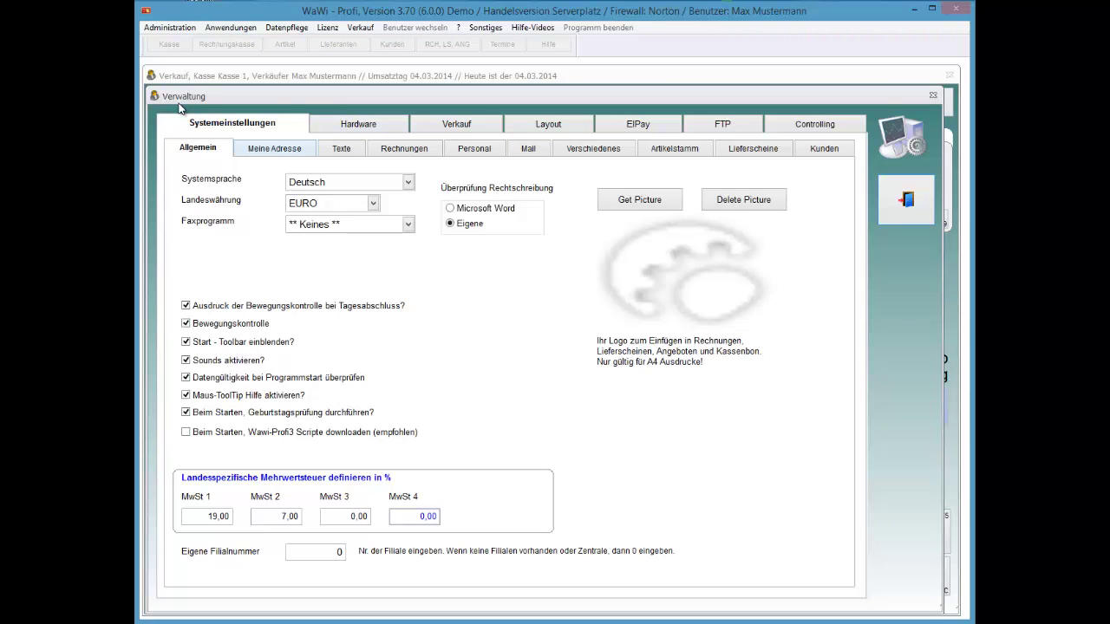
key(ctrl+Tab)
key(ctrl+Tab)
key(ctrl+Tab)
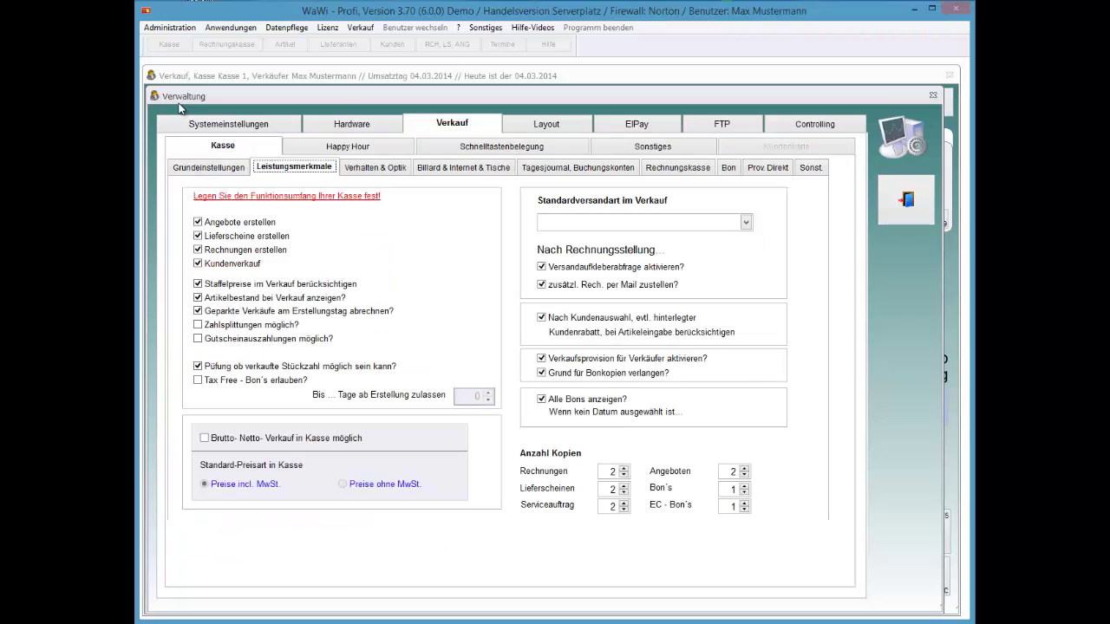
key(Tab)
key(space)
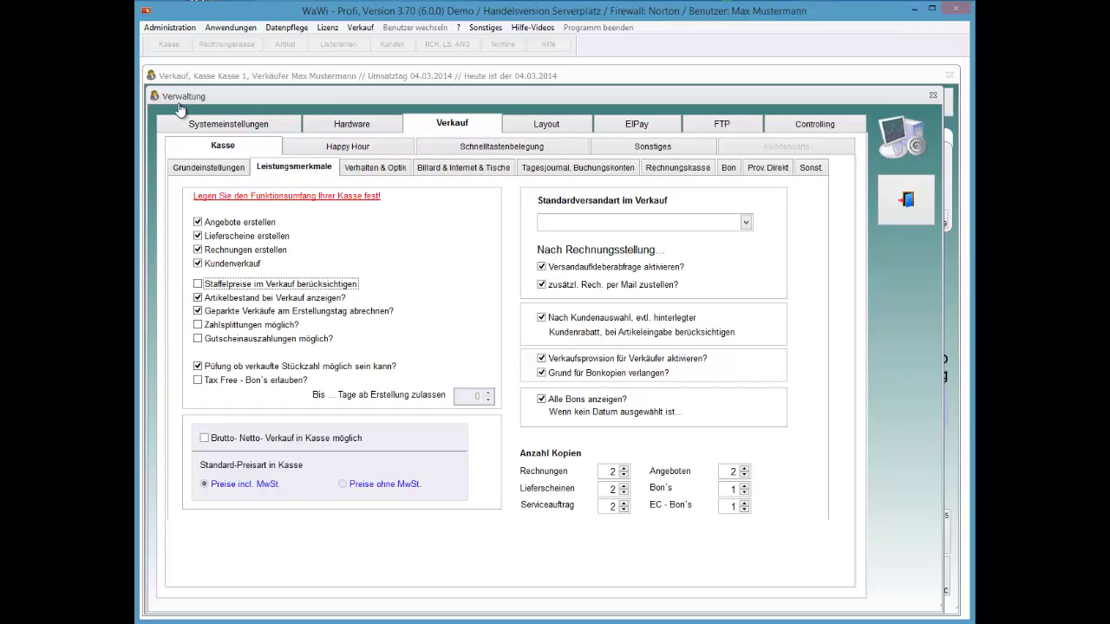
key(Escape)
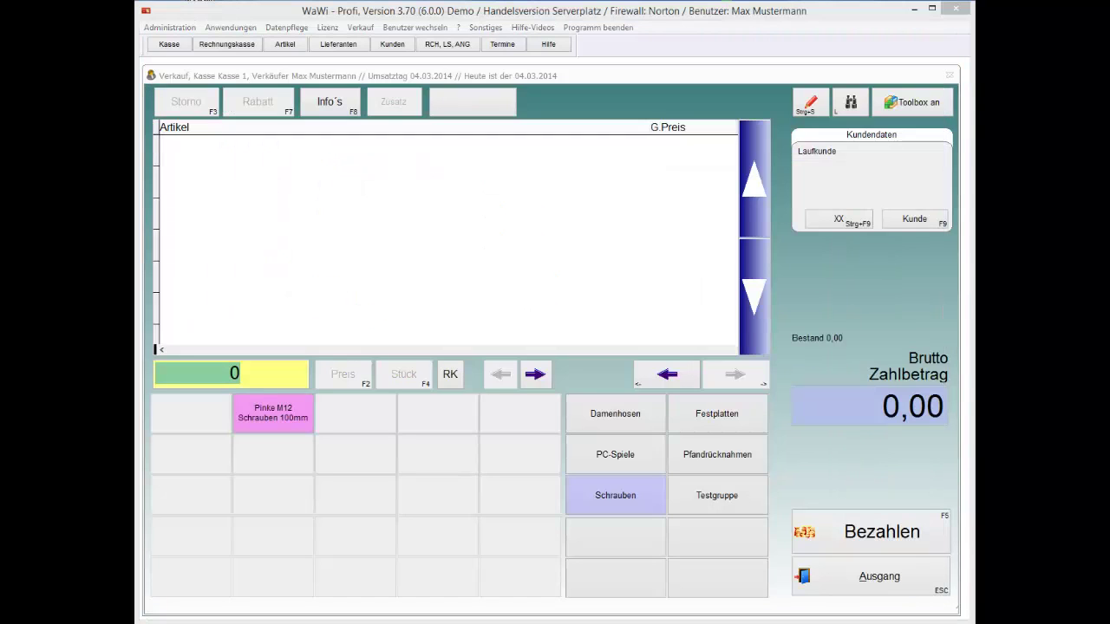
Step: Enter 50 pieces of Pinke M12 Schrauben 100mm in the empty sale and show the net gross profit (Netto-Rohertrag) overview
click(269, 420)
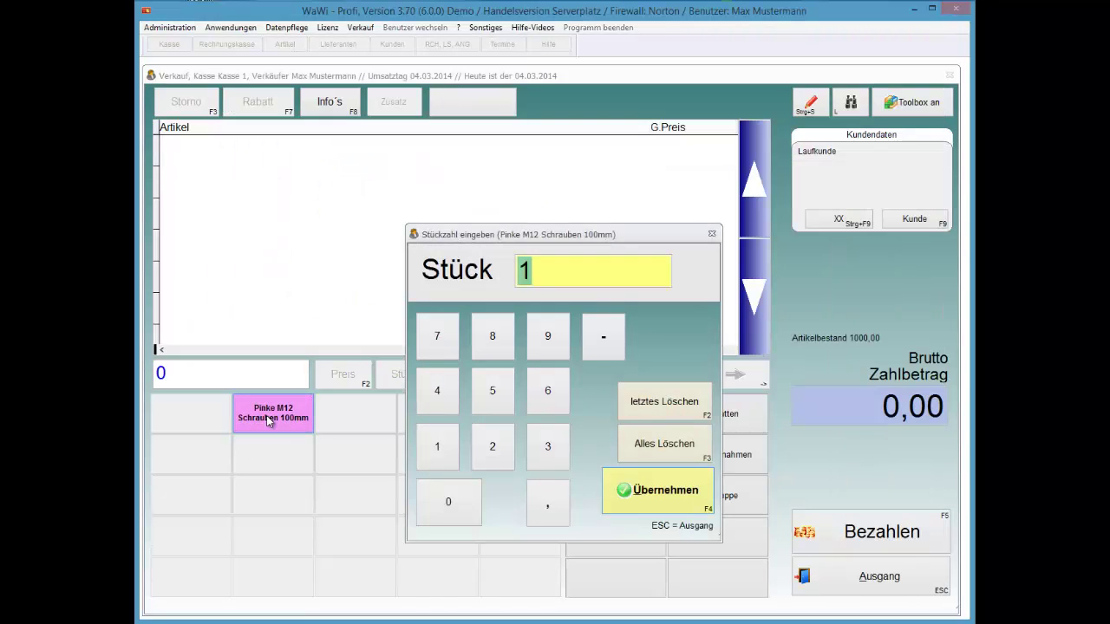
text(5)
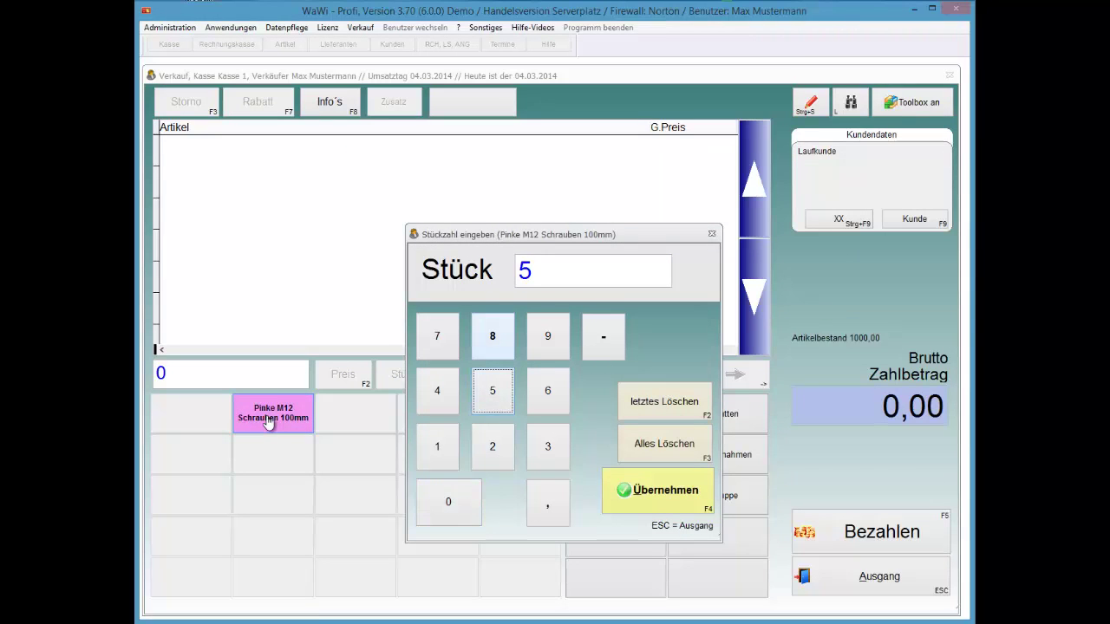
text(0)
key(Return)
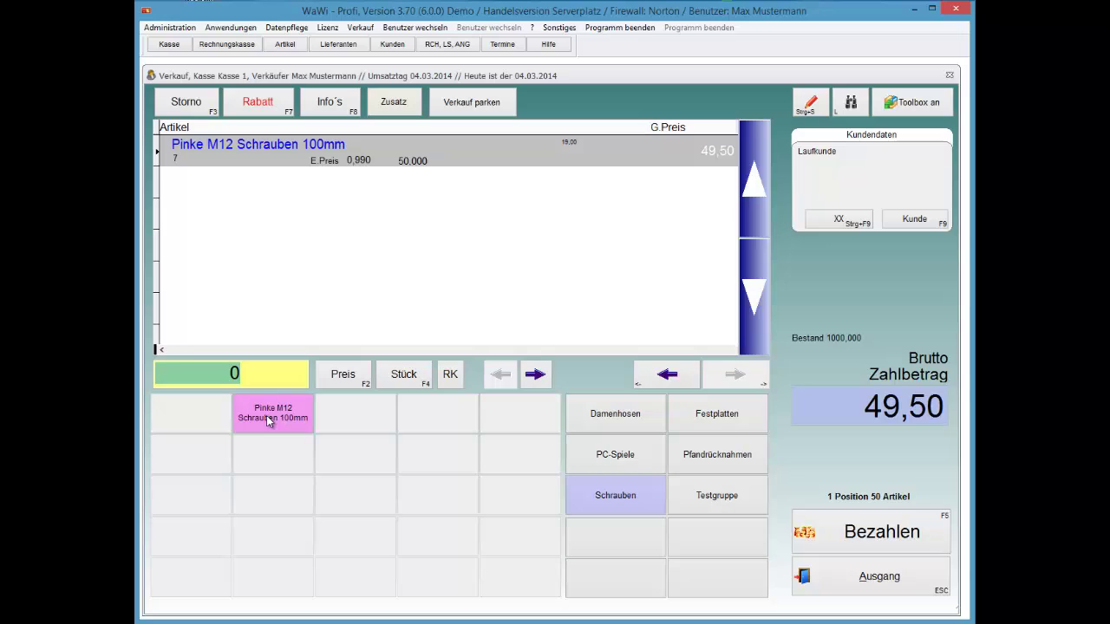
key(F8)
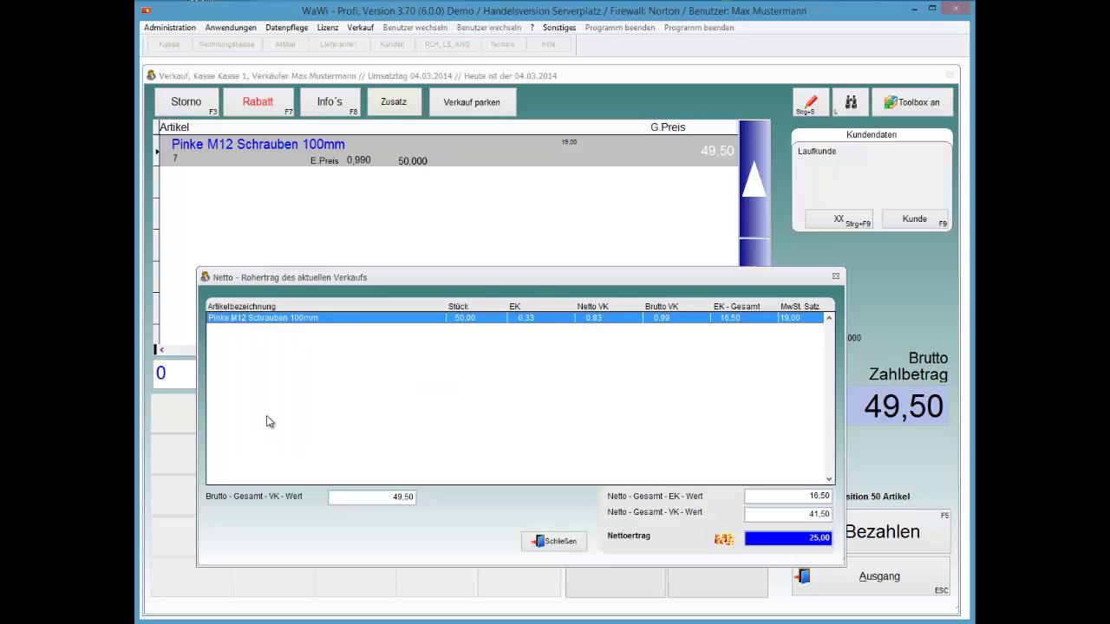
Step: Close the gross profit overview and apply the Preisliste 3 price of 0,85 to the sale line of Pinke M12 Schrauben 100mm
key(Escape)
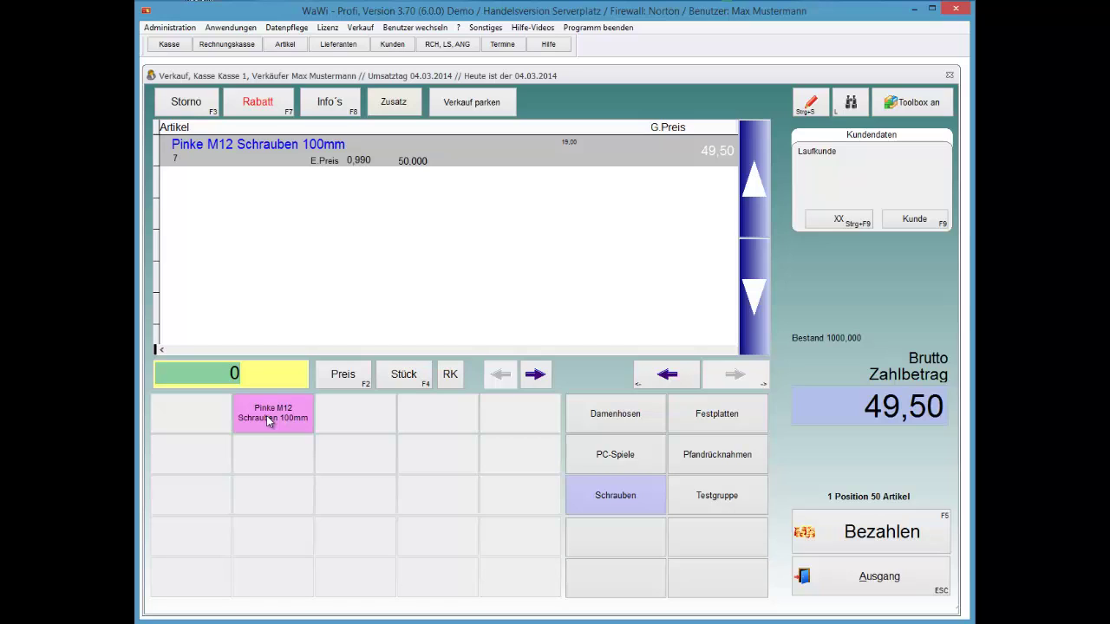
key(F2)
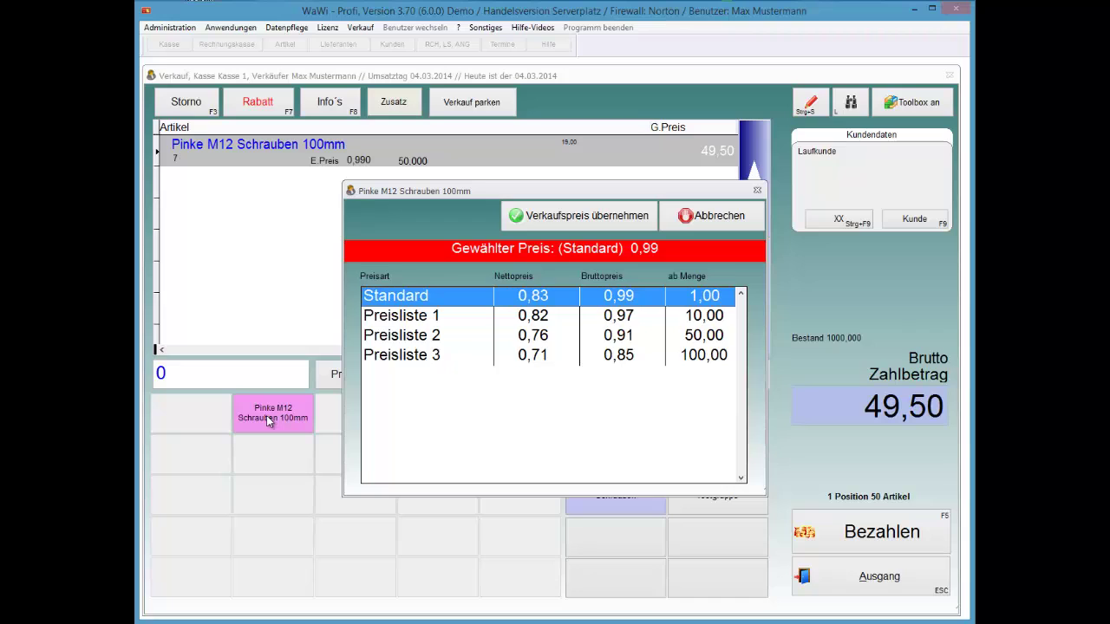
key(Down)
key(Down)
key(Down)
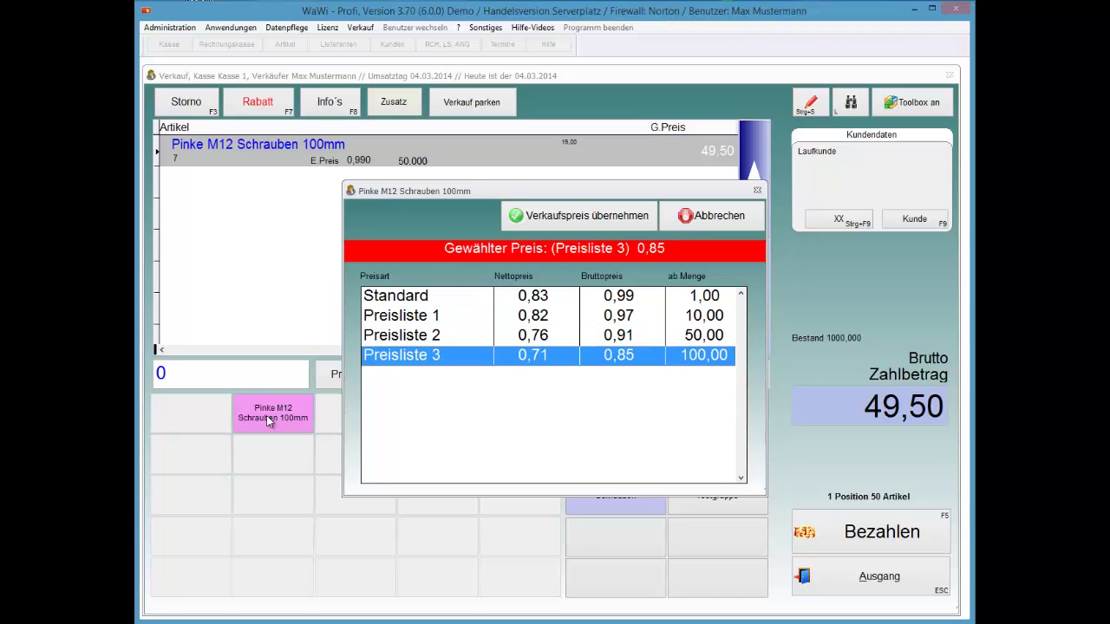
key(Home)
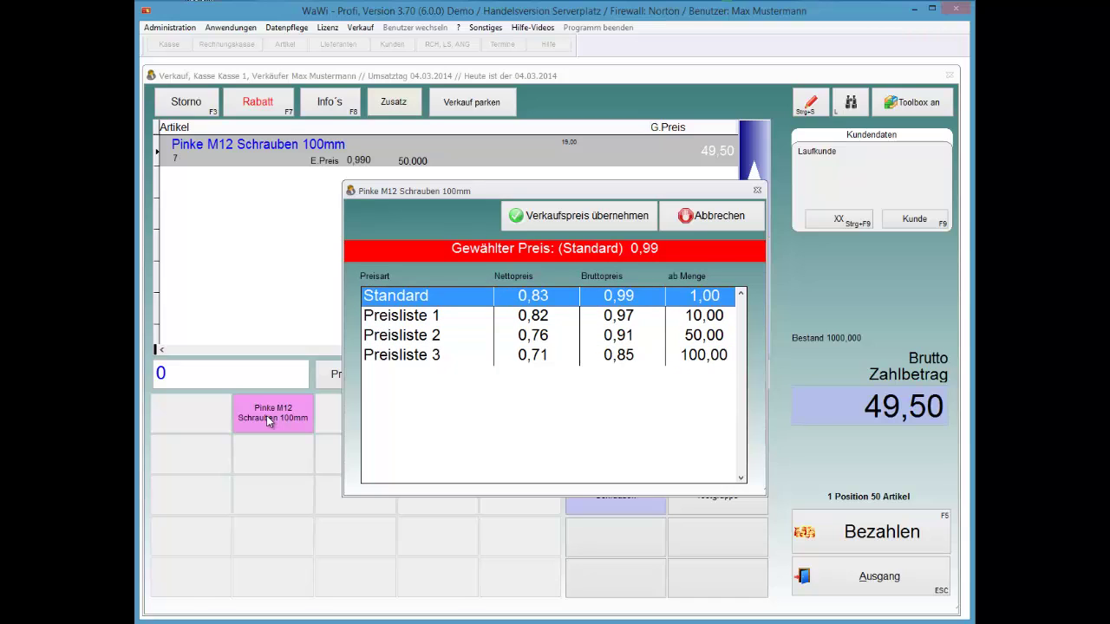
key(Down)
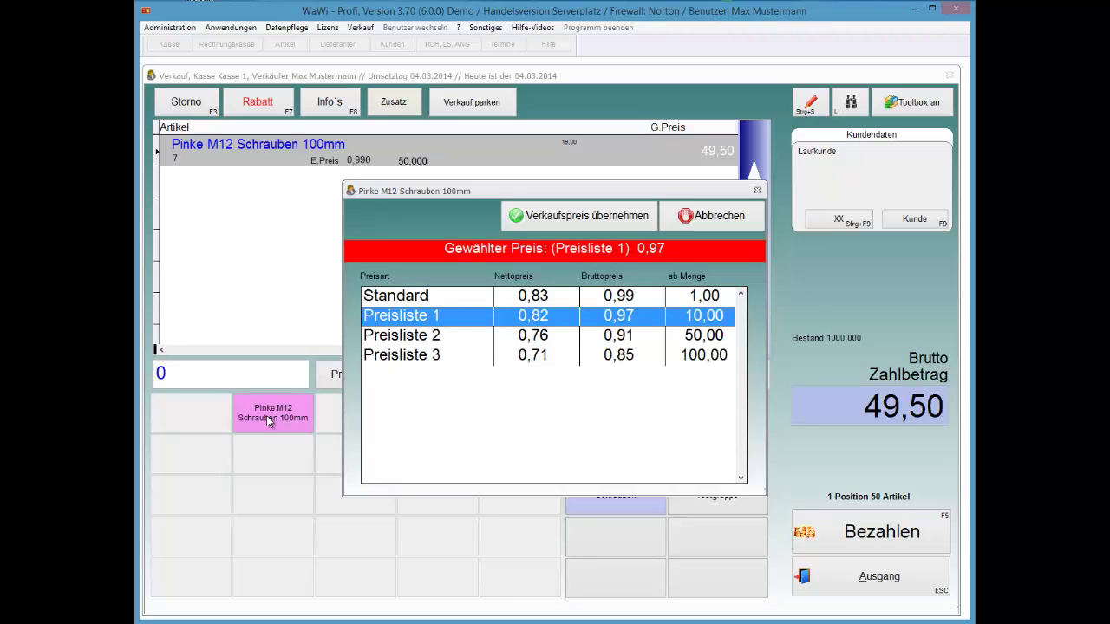
key(Down)
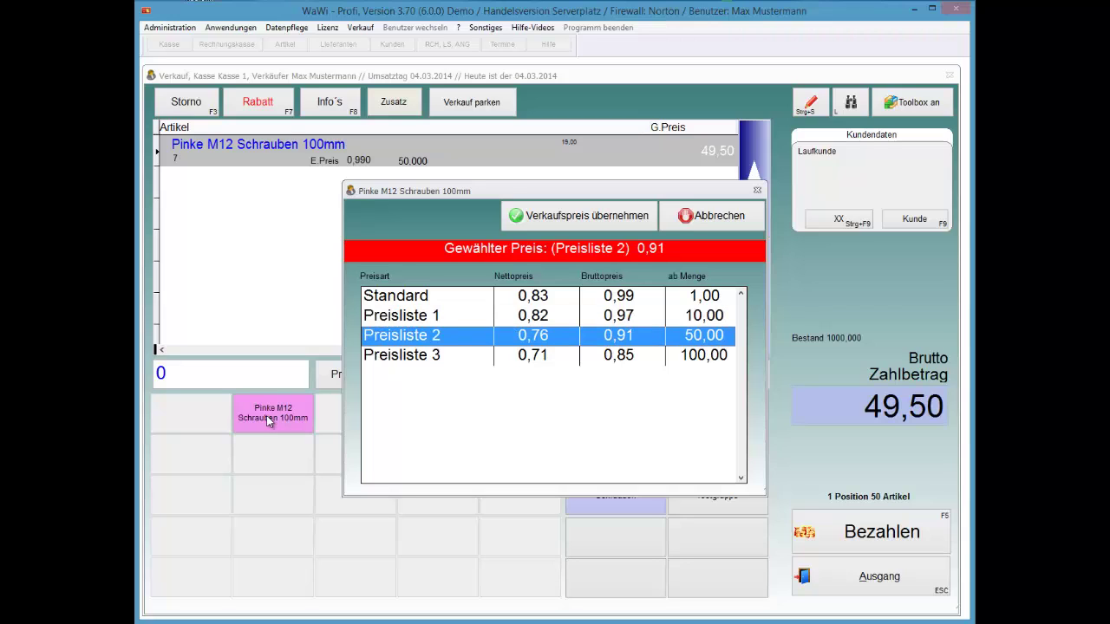
key(Down)
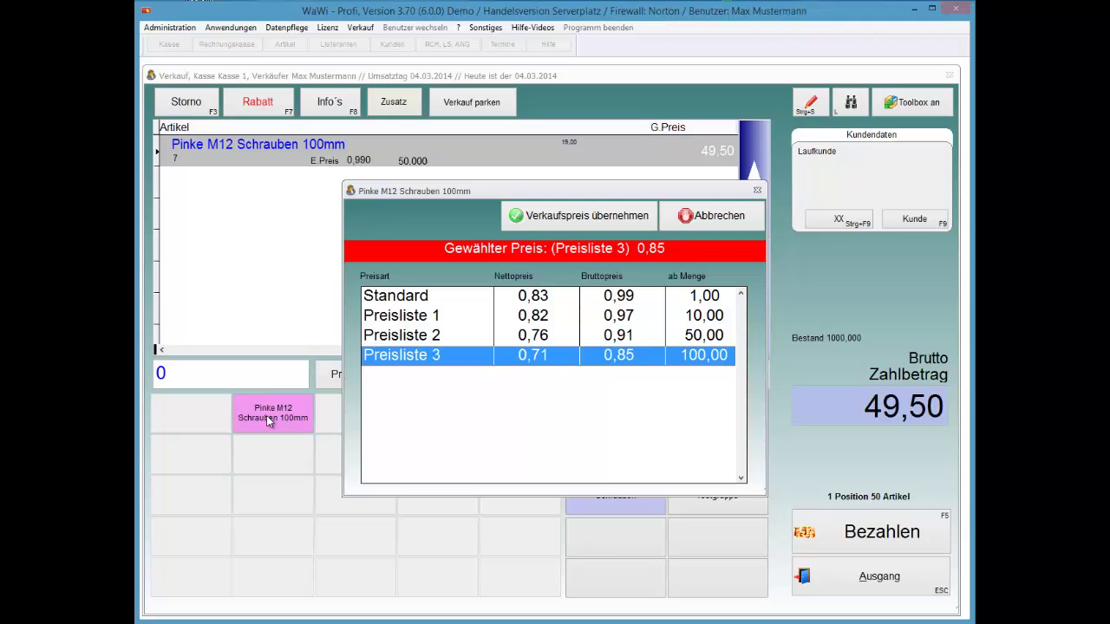
key(Tab)
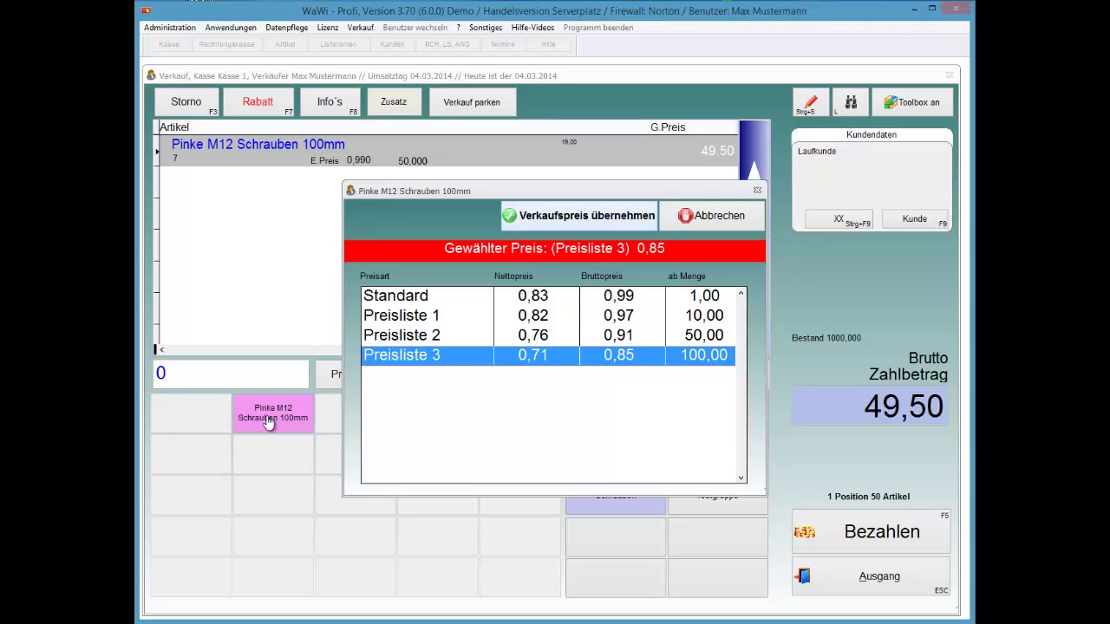
key(Return)
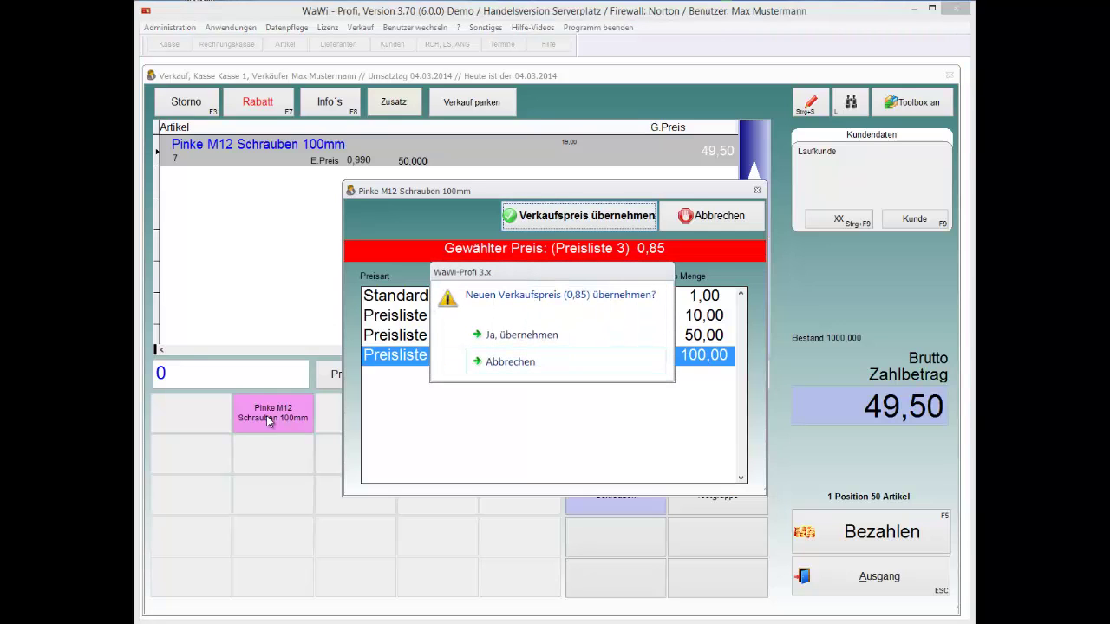
key(Up)
key(Return)
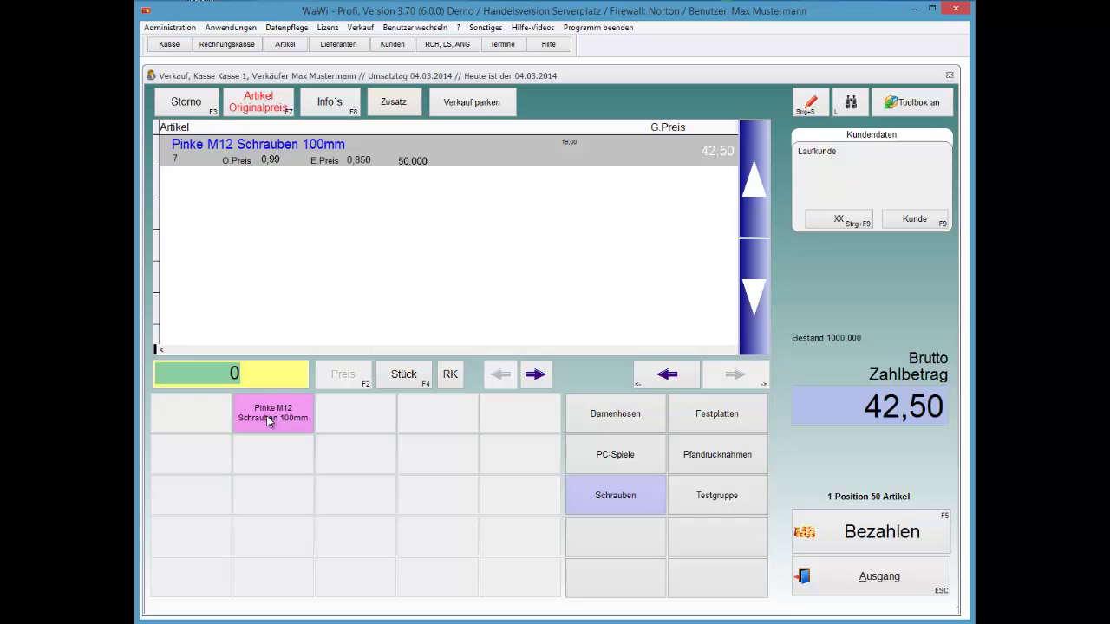
click(717, 455)
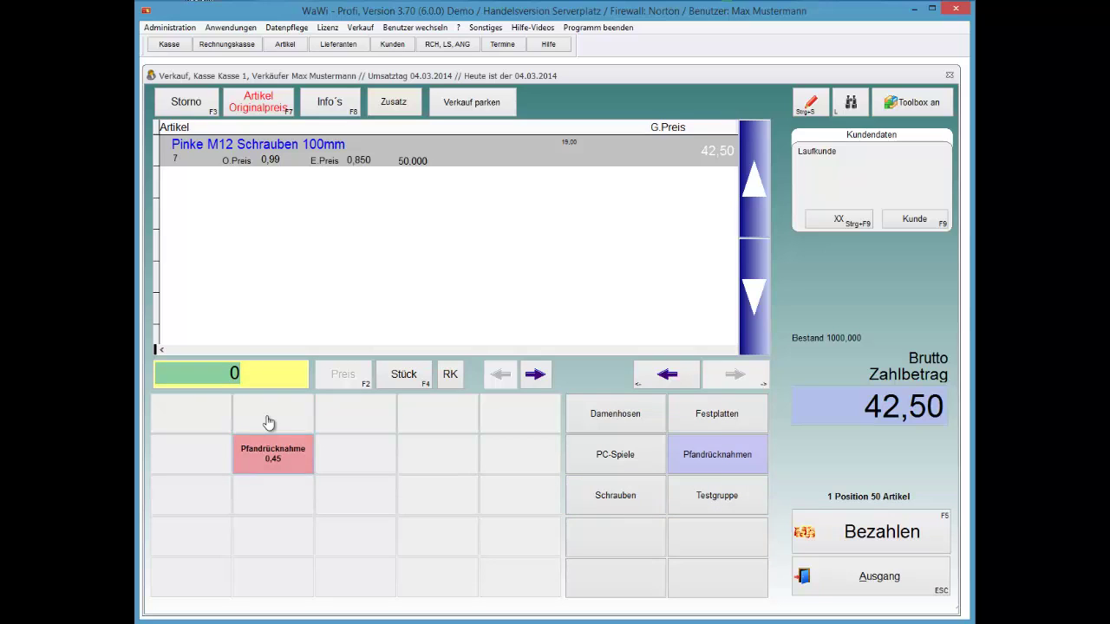
click(273, 454)
key(Return)
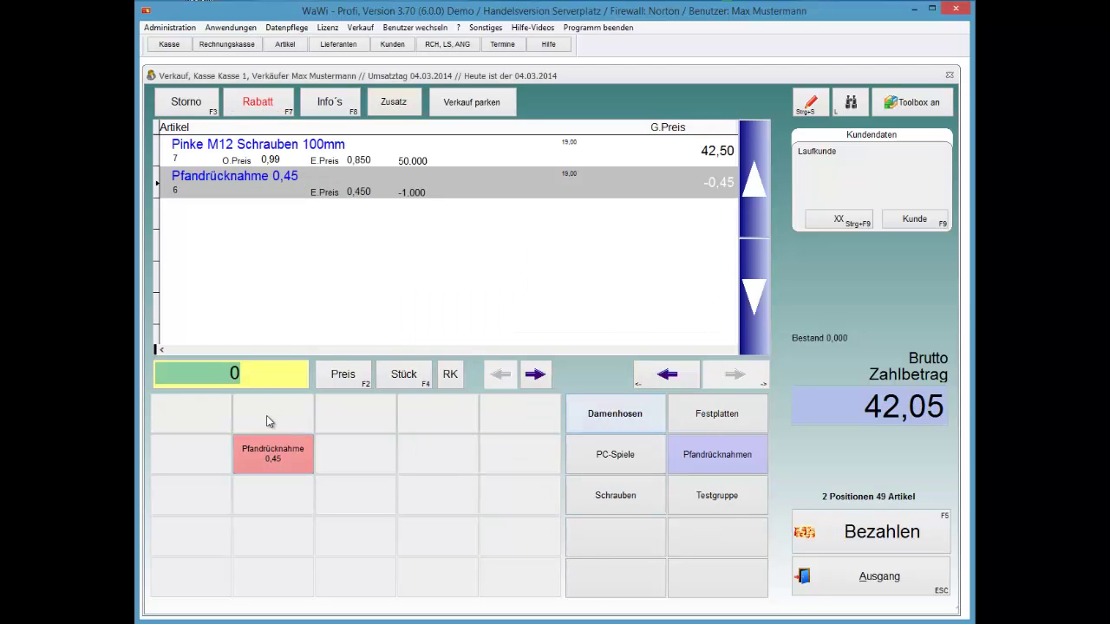
key(F3)
Step: Add one piece of Die lustigen Ninjakämpfer from the PC-Spiele group to the sale
key(Left)
key(Down)
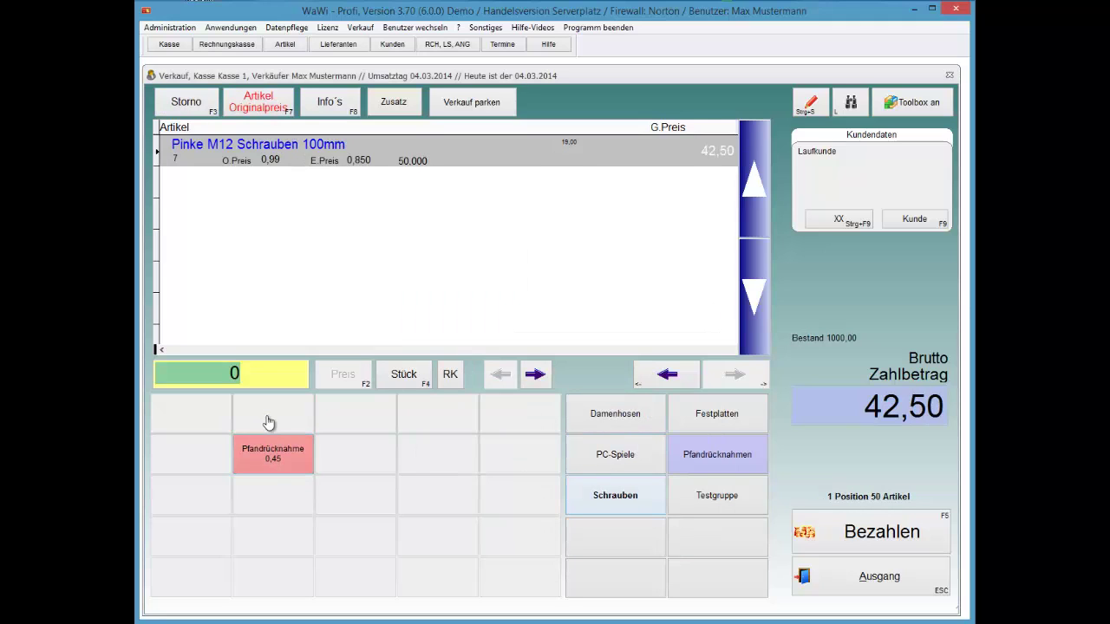
key(Return)
key(Up)
key(Return)
key(Return)
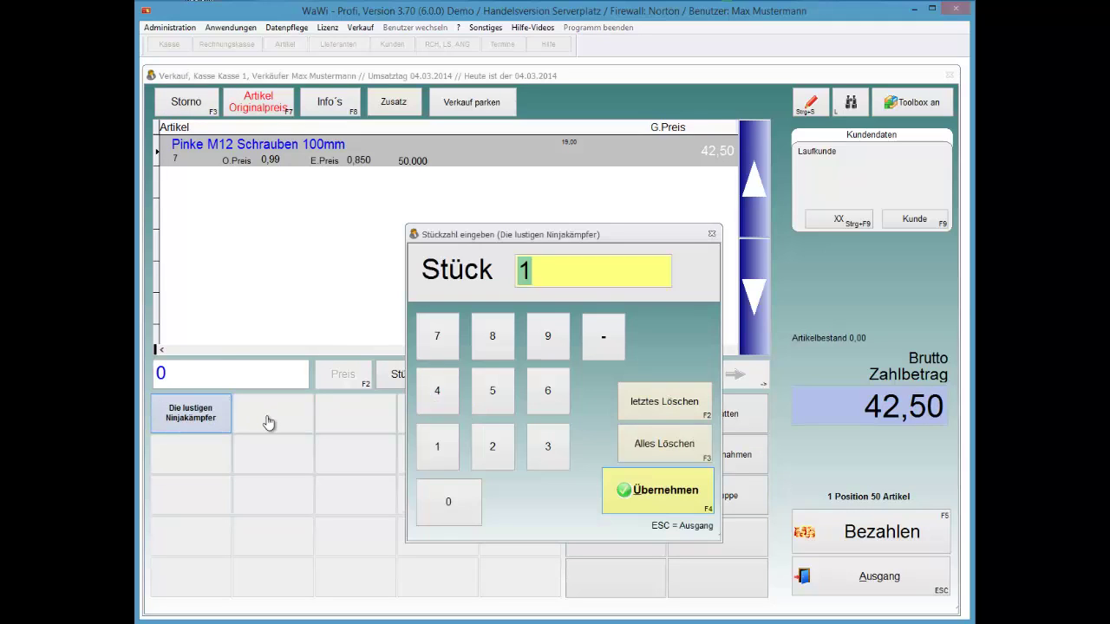
key(Escape)
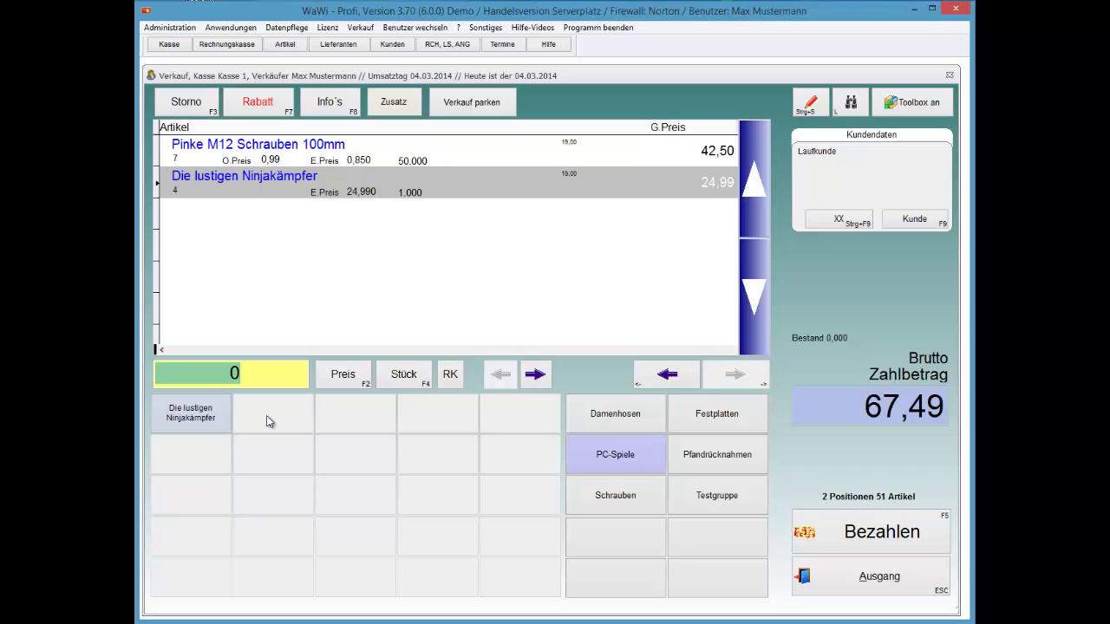
Step: Reset the sale line of Pinke M12 Schrauben 100mm to the article's original price
key(Up)
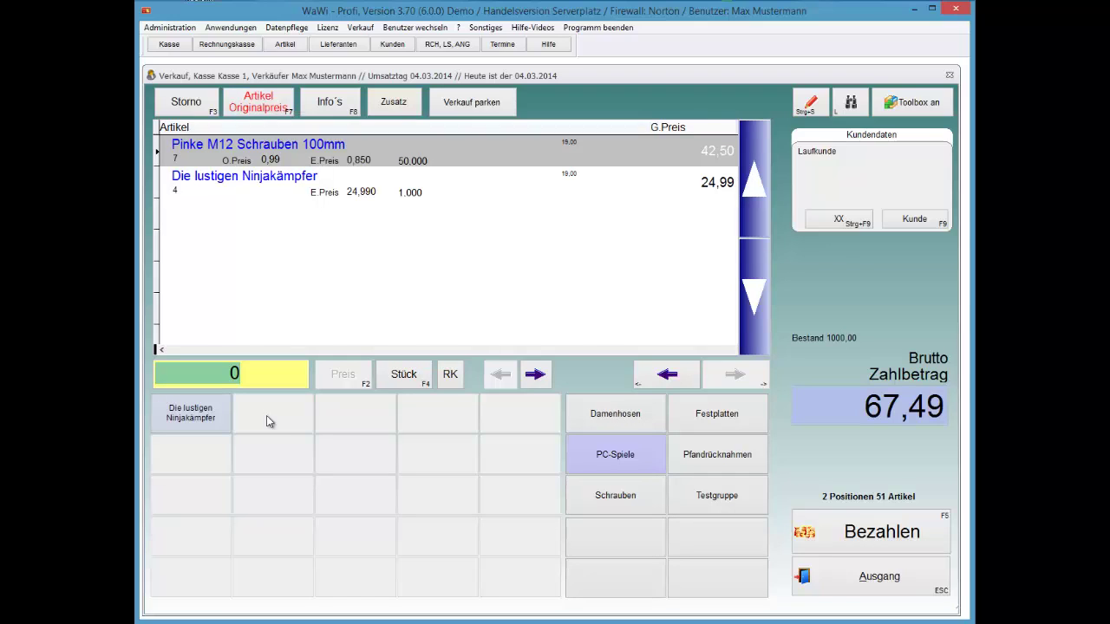
key(Down)
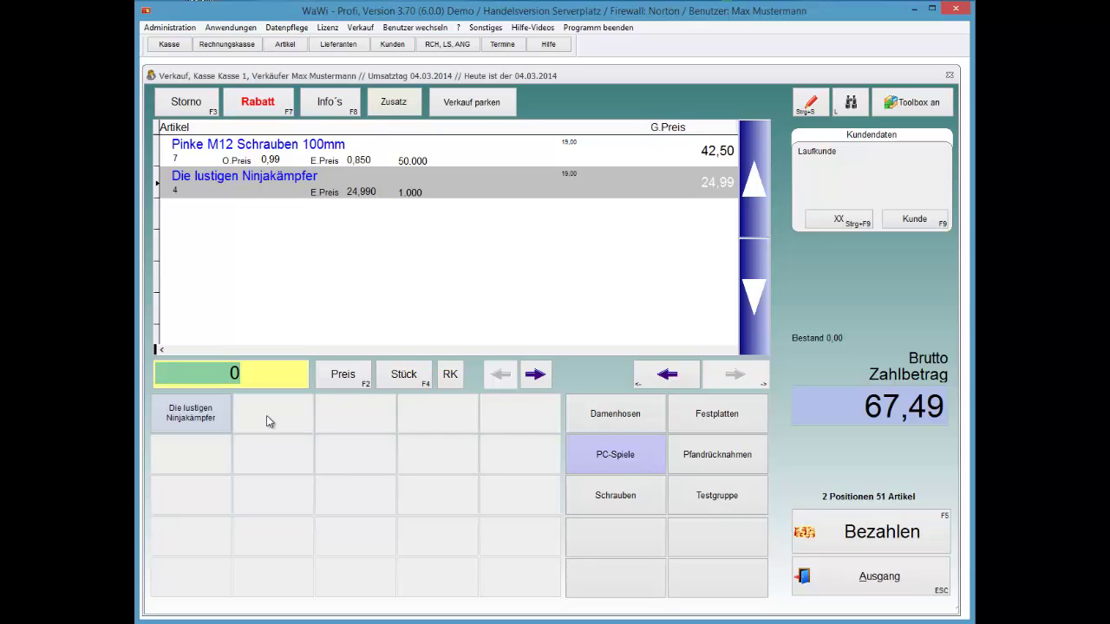
key(Up)
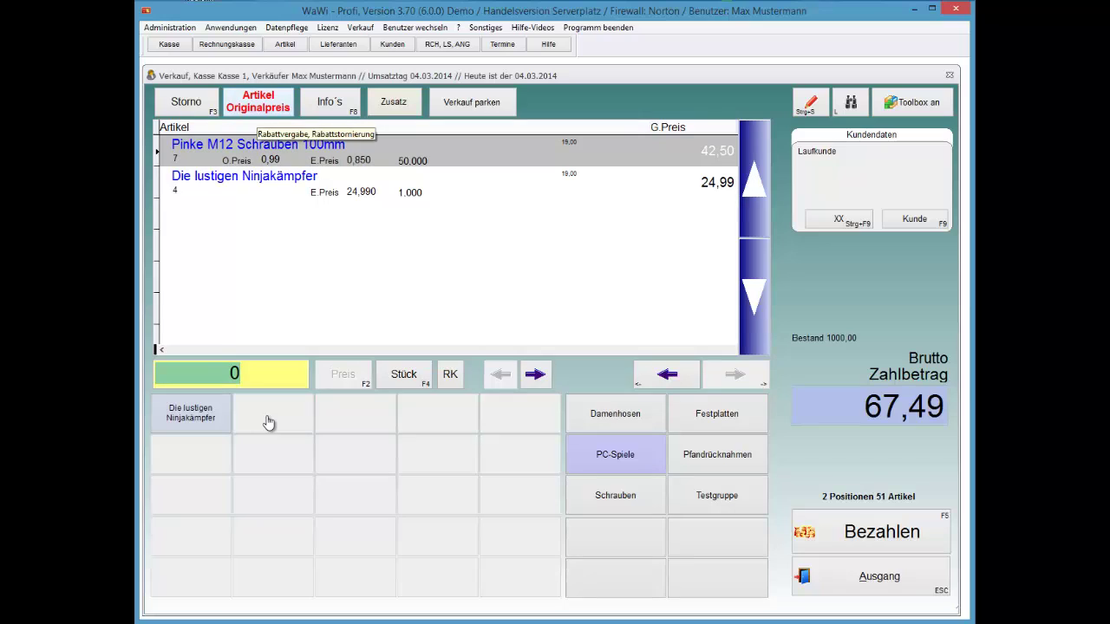
key(F7)
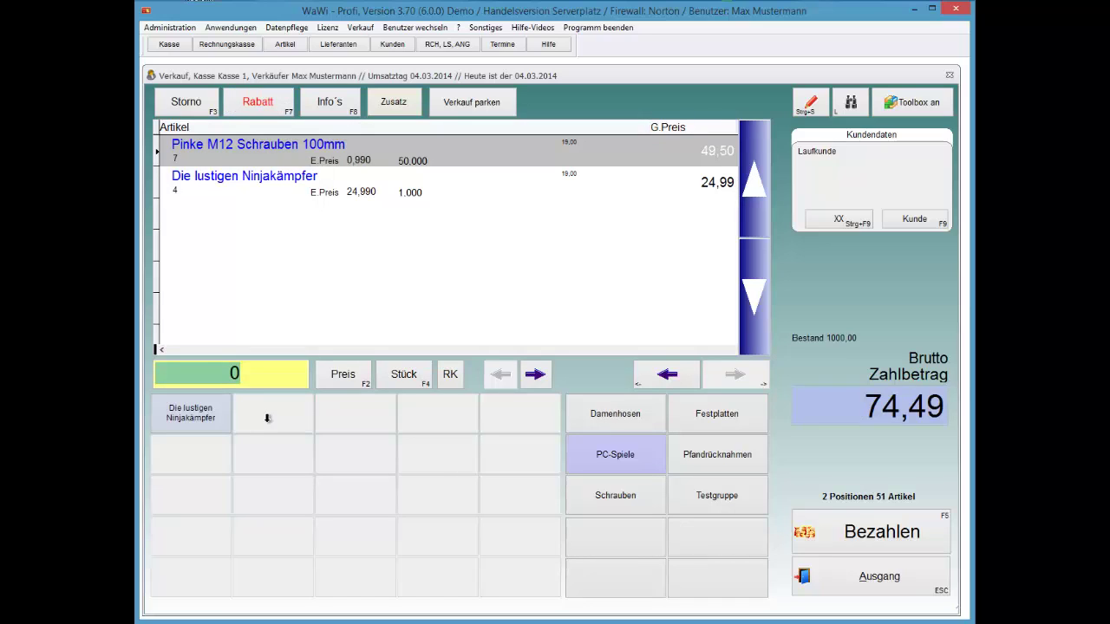
Step: Check the selectable sales prices for the sale line of Die lustigen Ninjakämpfer and close the price selection
key(Down)
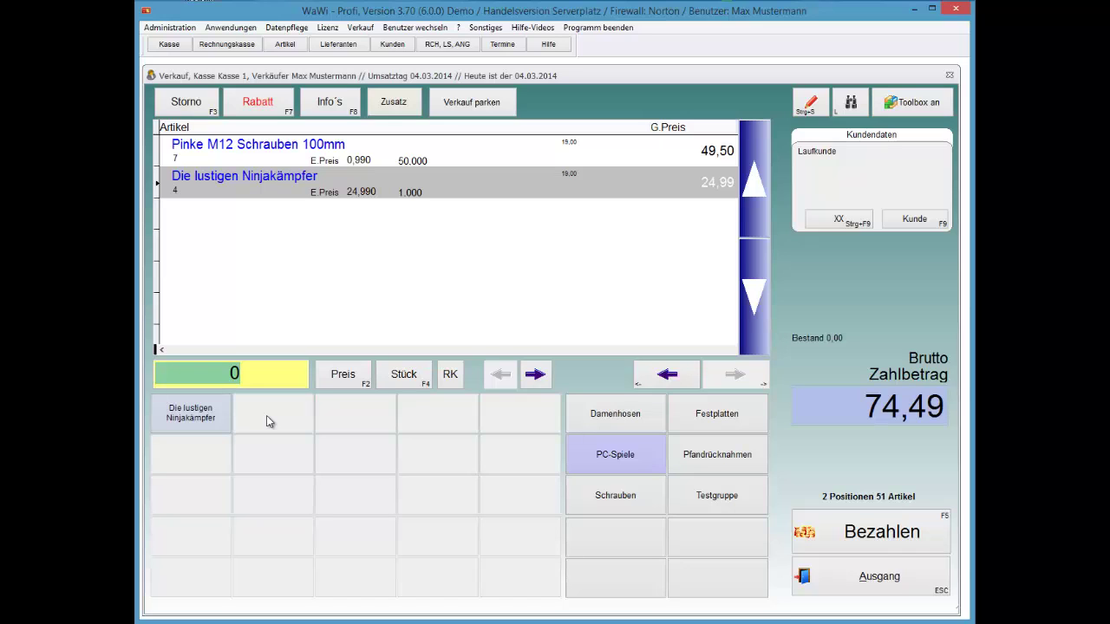
key(F2)
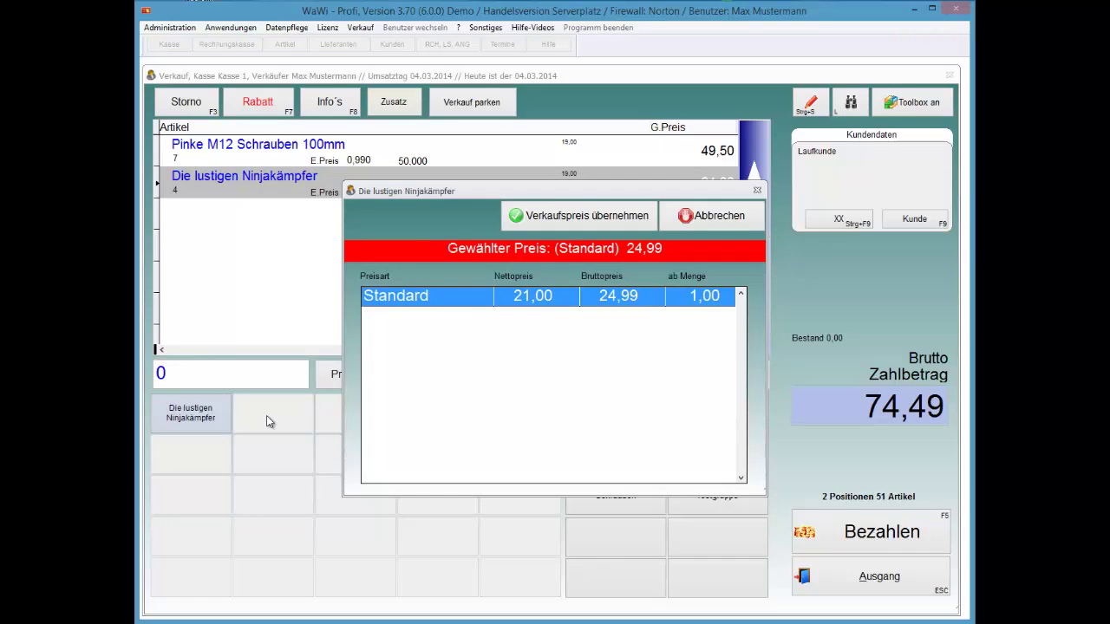
key(Return)
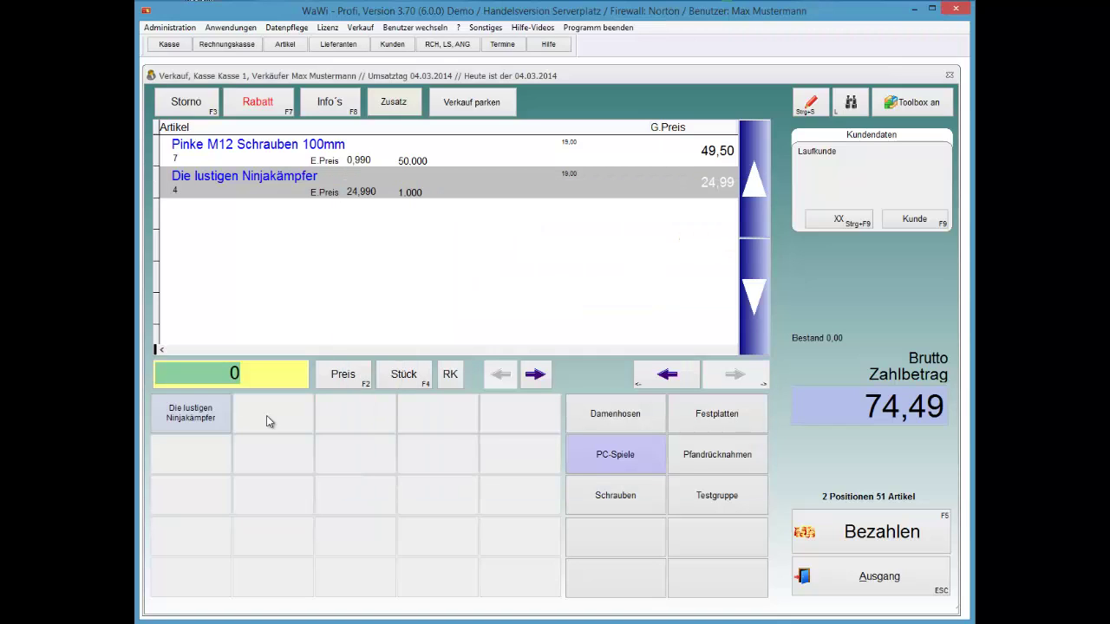
Step: Disable "Sonderpreise anzeigen bei Doppelklick auf Artikel" under the register's Verhalten & Optik settings, then return to the Die lustigen Ninjakämpfer sale line
key(alt+a)
key(Right)
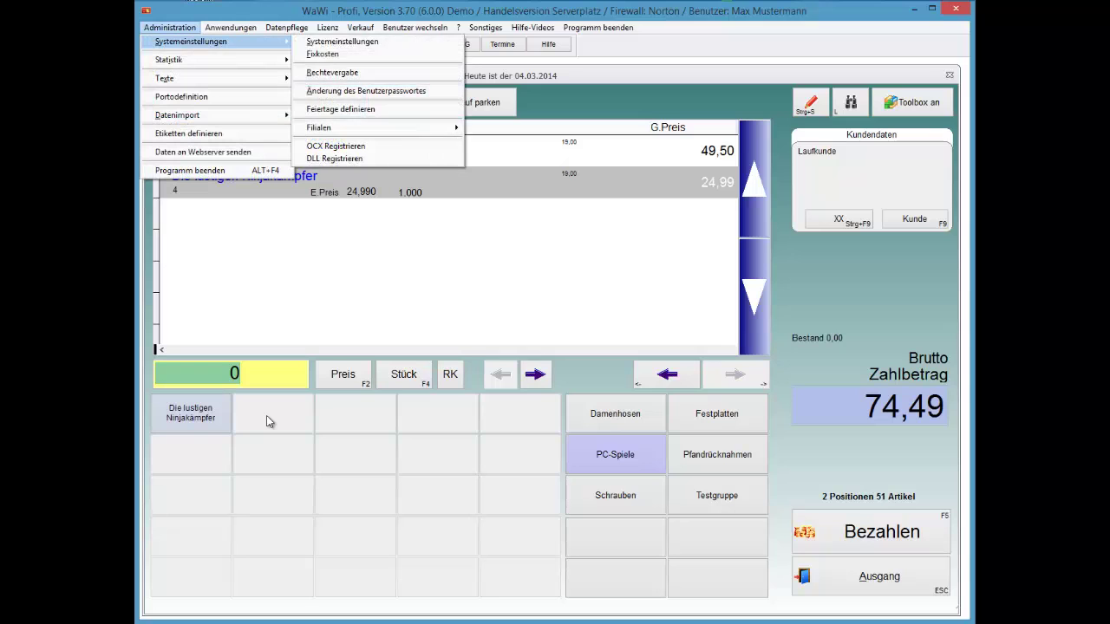
key(Return)
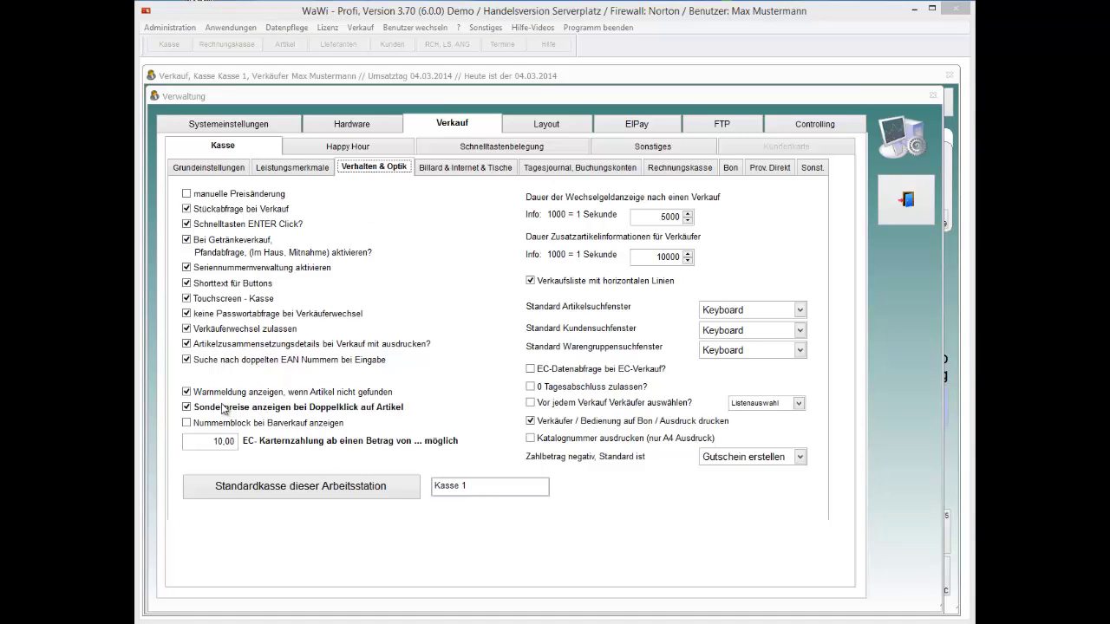
click(394, 408)
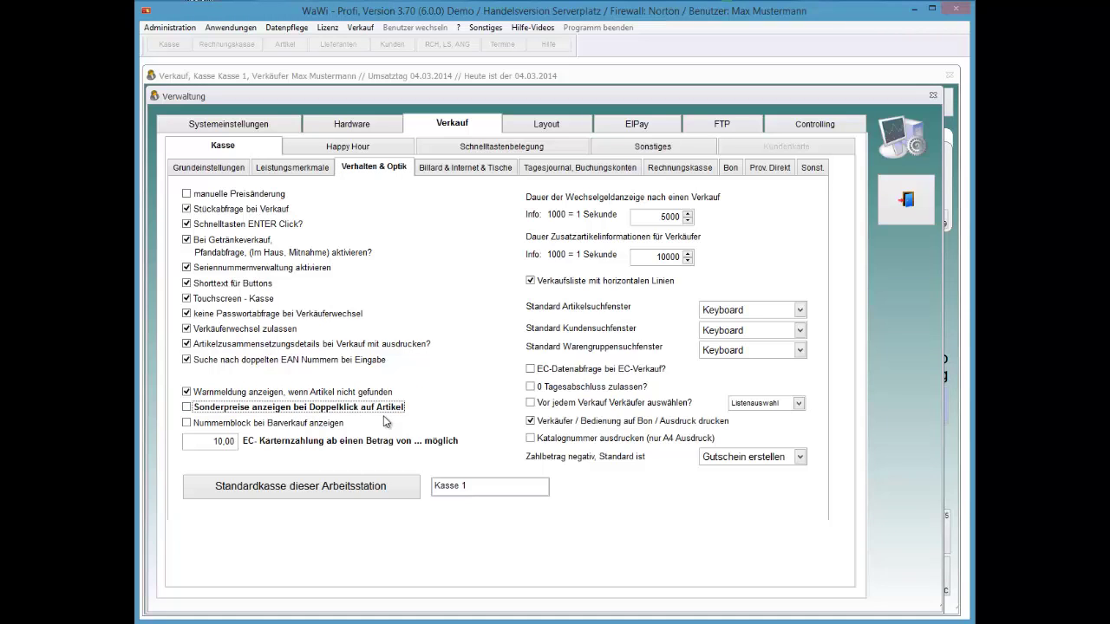
key(Escape)
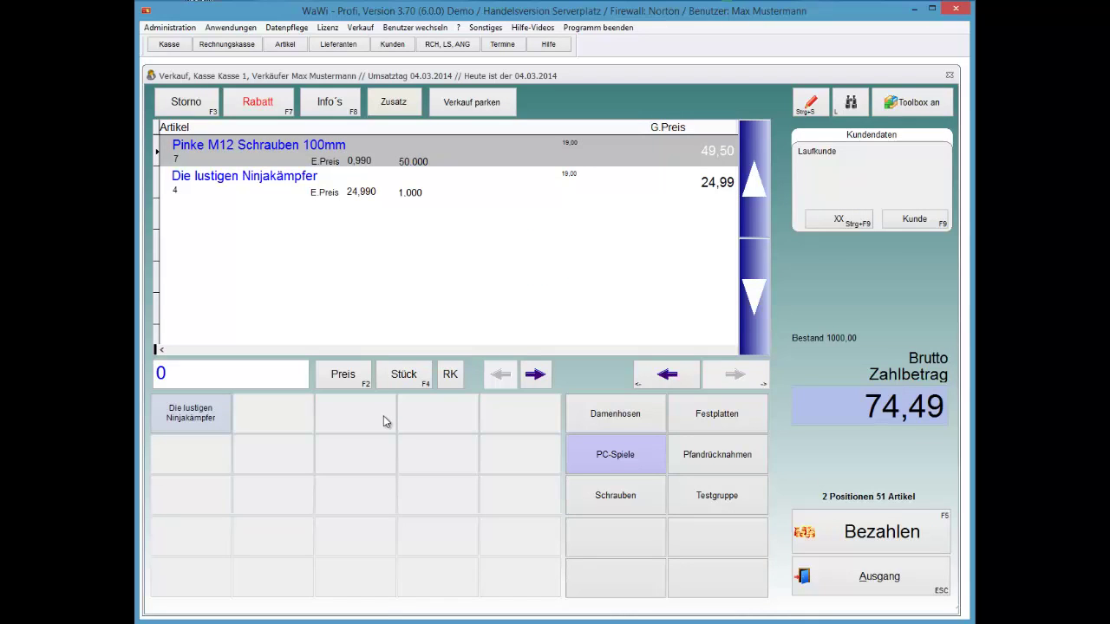
key(Down)
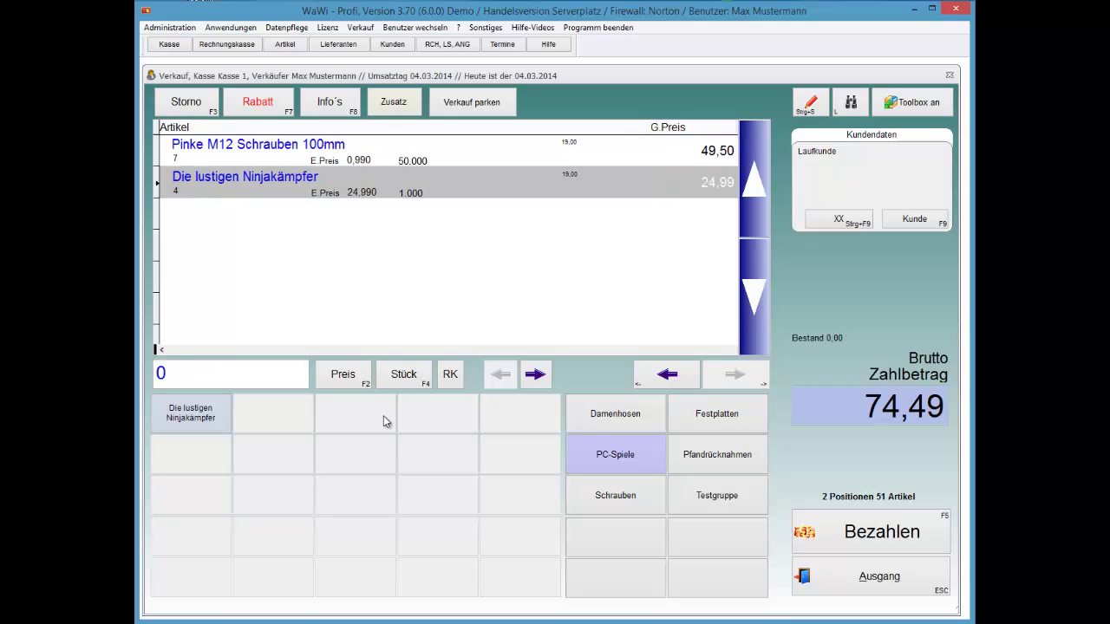